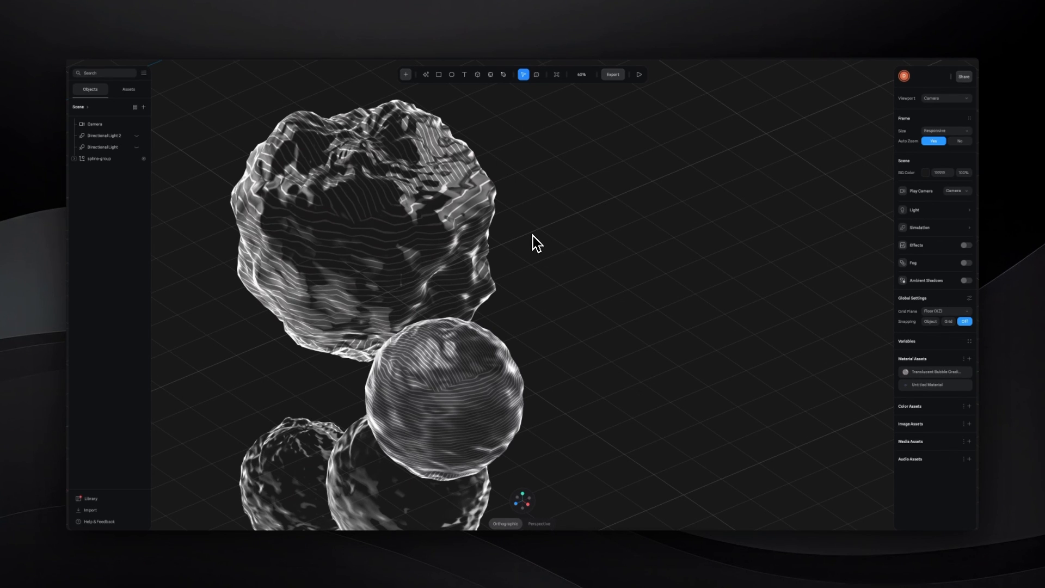
- Select the spline-group and go through the individual spheres inside it
left_click(530, 236)
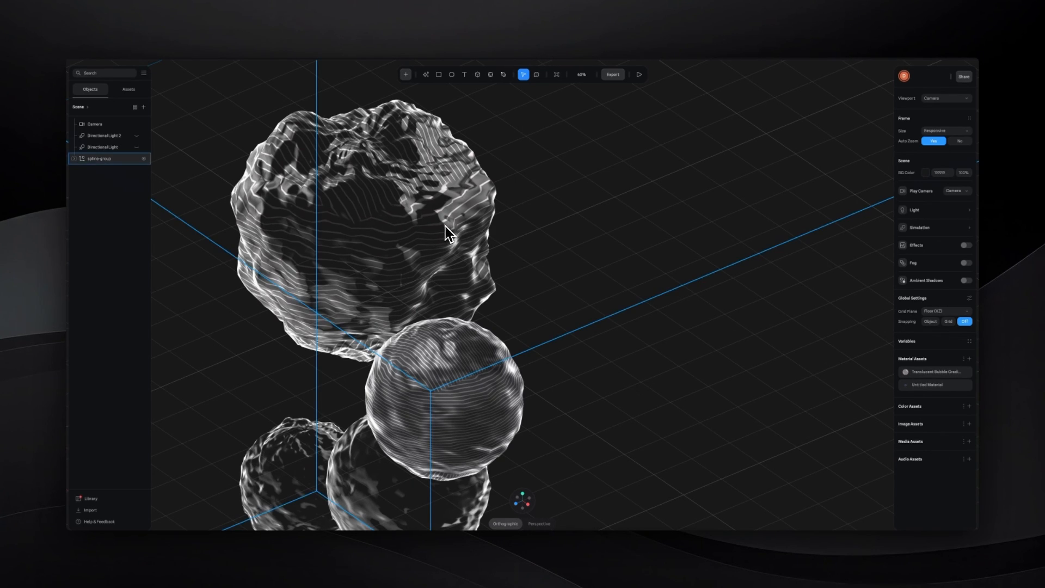
left_click(405, 218)
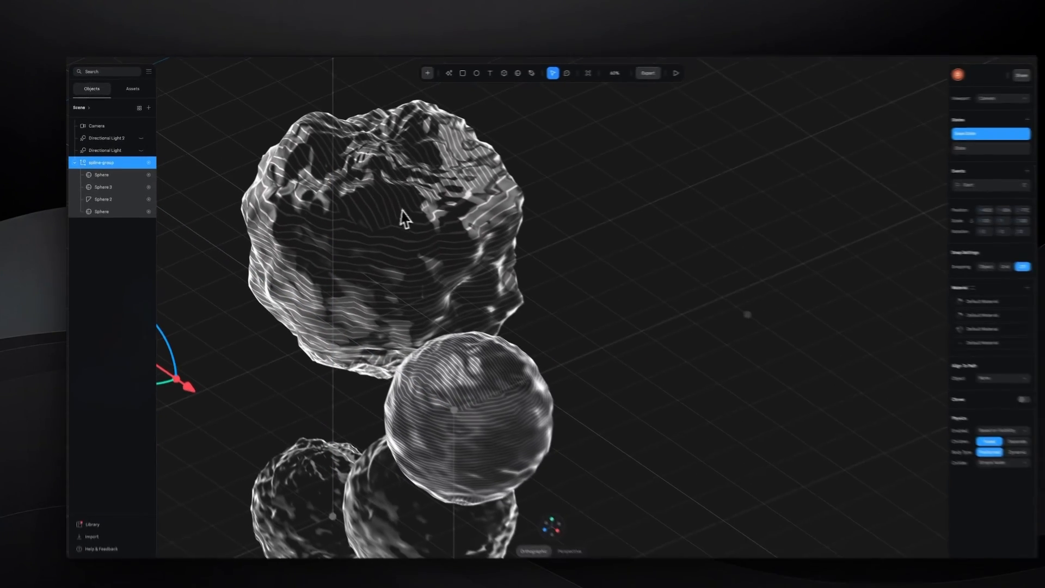
left_click(105, 184)
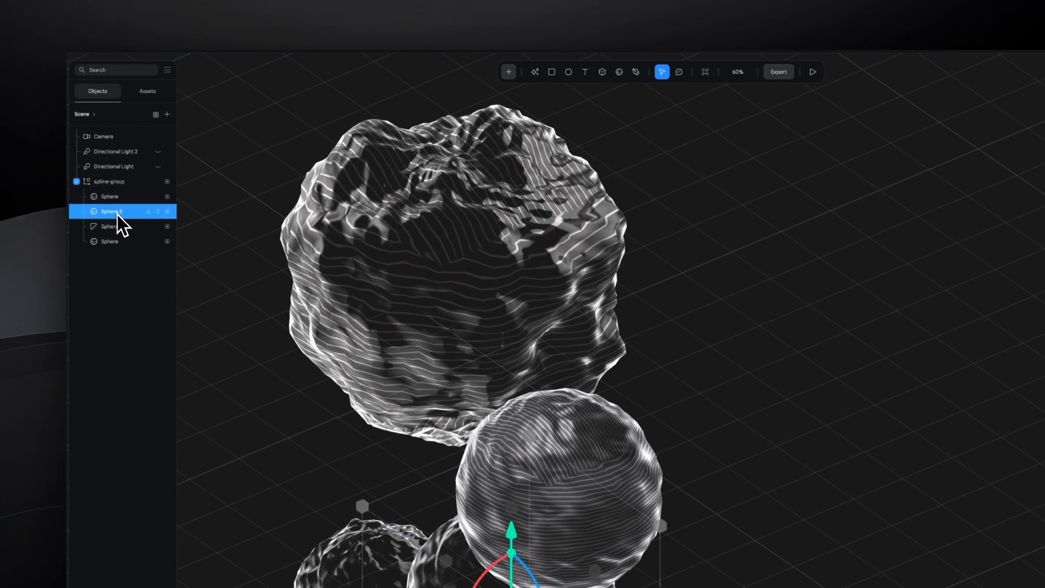
left_click(115, 227)
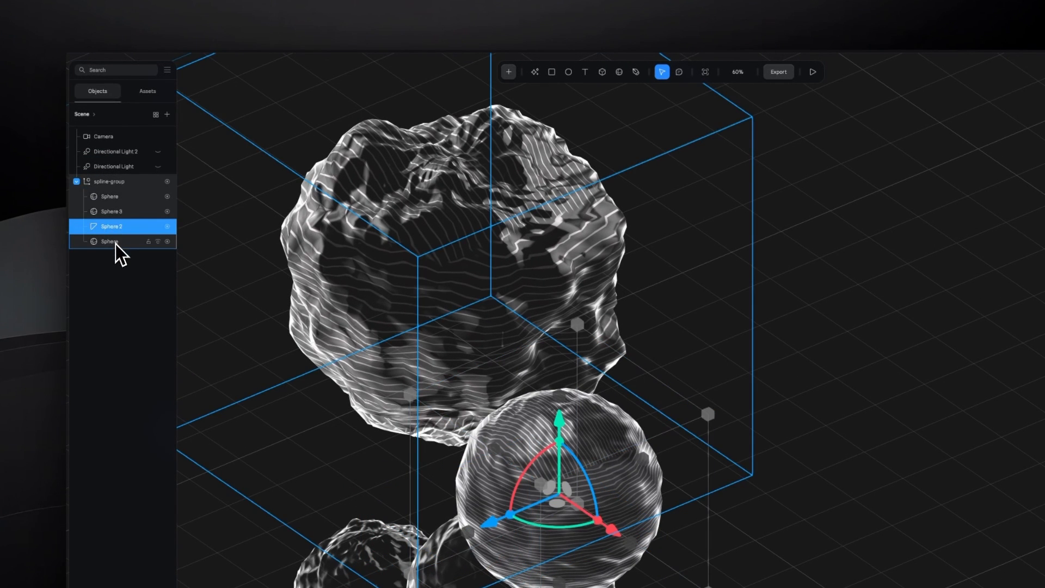
left_click(116, 242)
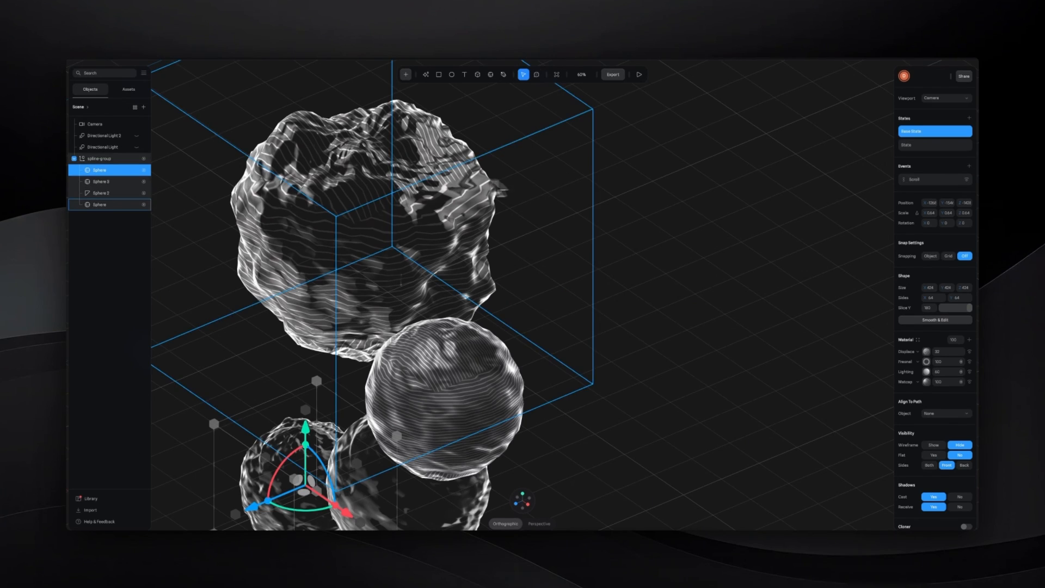
- Compare the Base State with the second state on the first and last spheres of the group
left_click(917, 147)
left_click(921, 134)
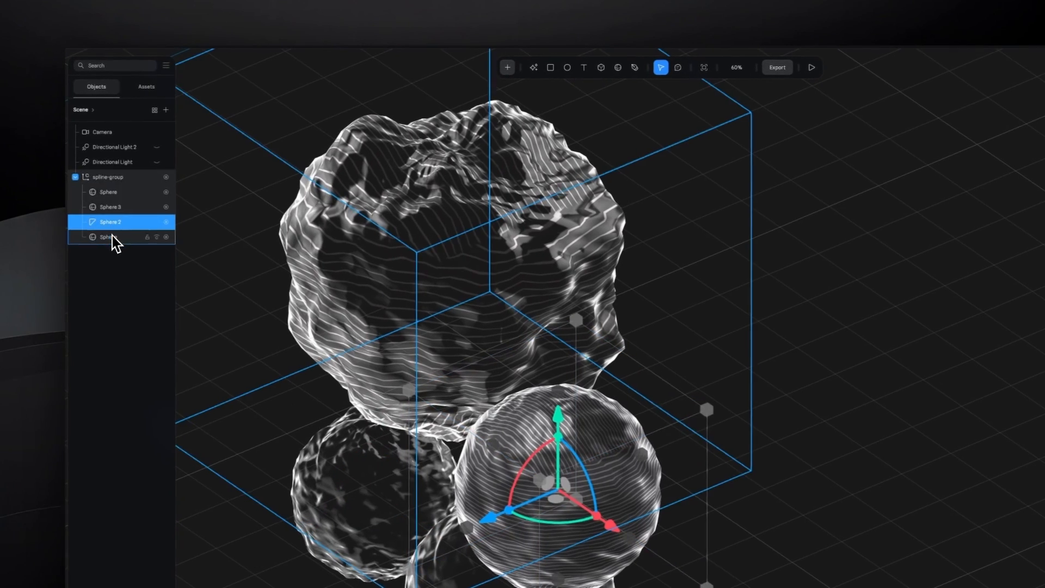
left_click(112, 236)
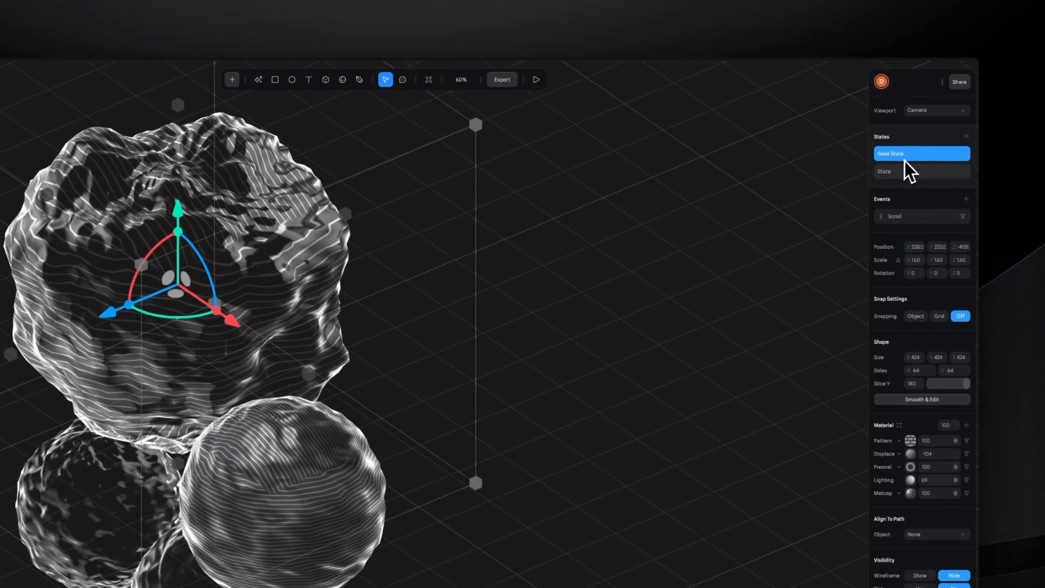
left_click(906, 173)
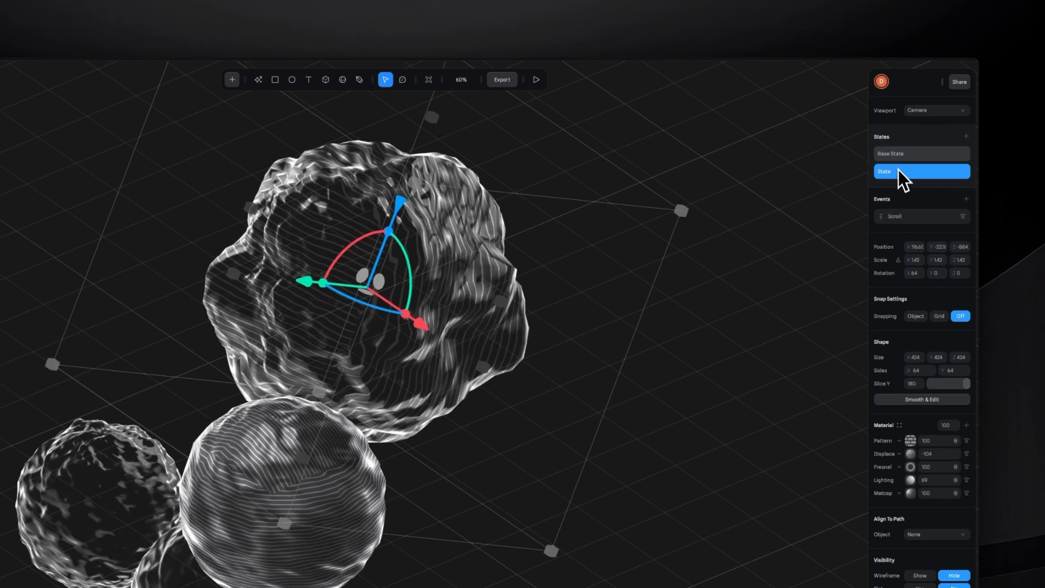
left_click(917, 133)
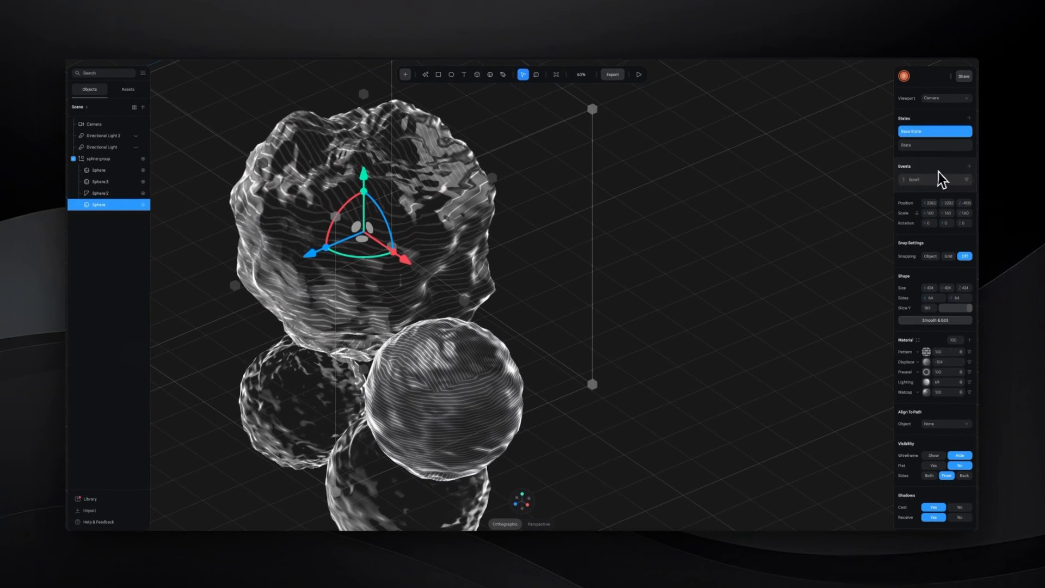
left_click(969, 166)
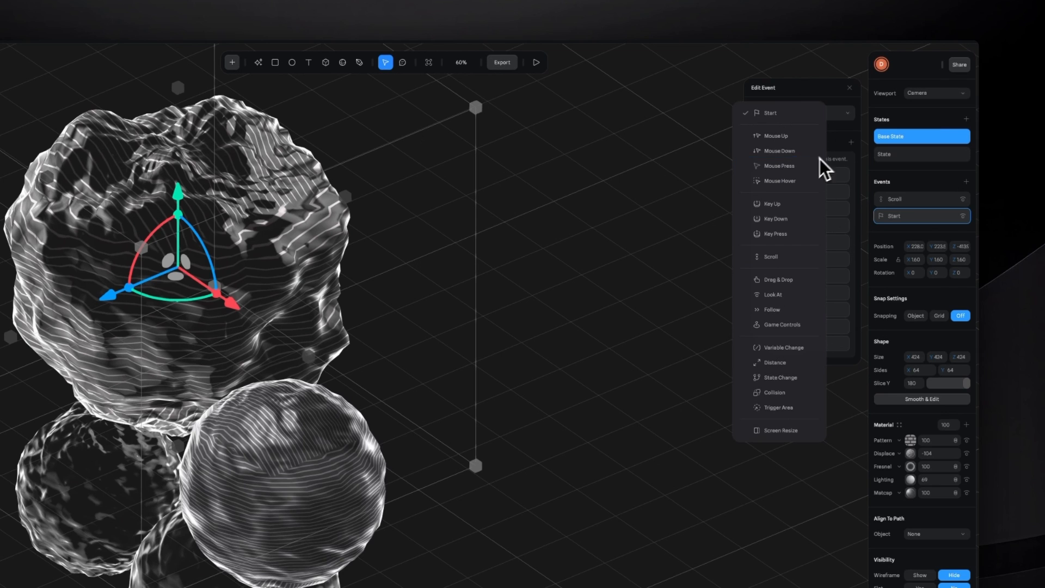
left_click(840, 153)
left_click(850, 143)
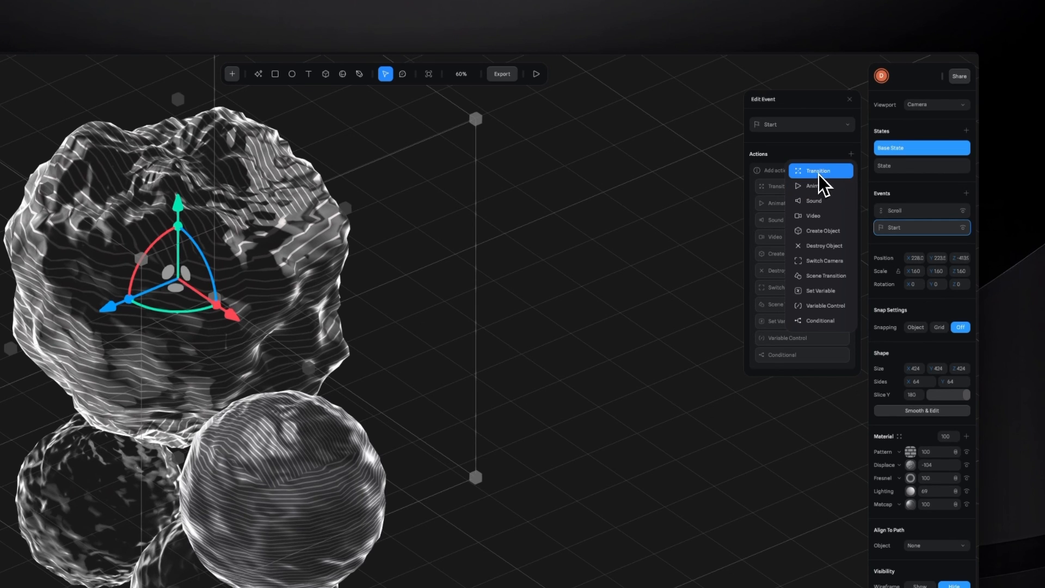
left_click(909, 195)
left_click(973, 226)
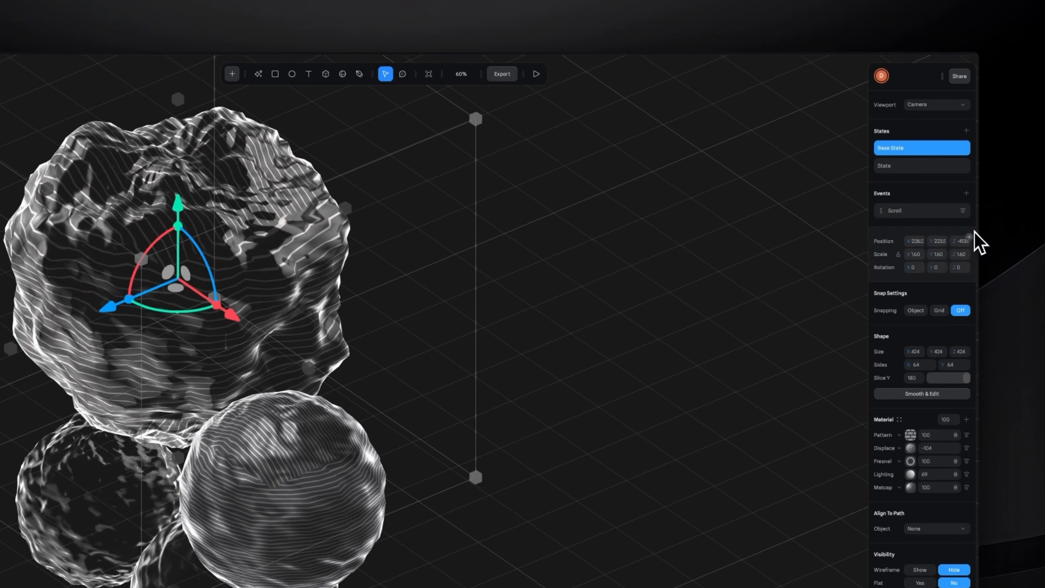
- Examine the last sphere's Scroll event, including its trigger type and its transition action's settings
left_click(914, 214)
left_click(780, 127)
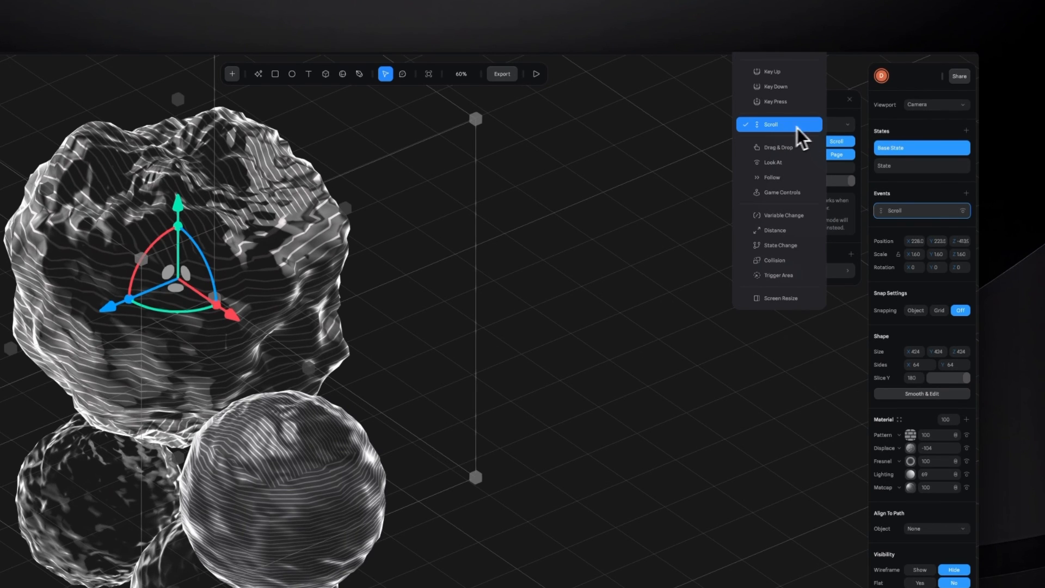
left_click(841, 113)
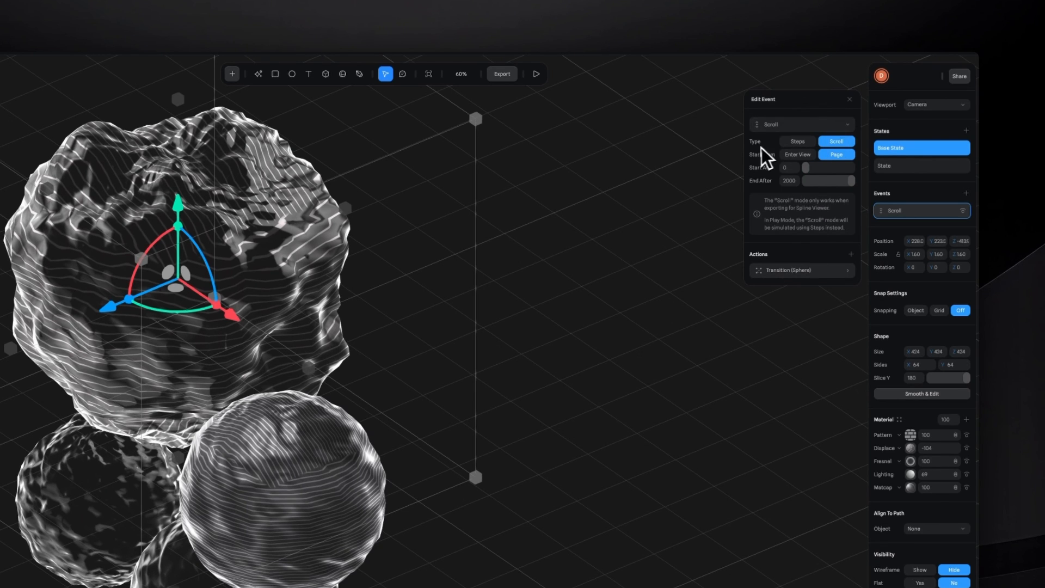
left_click(803, 270)
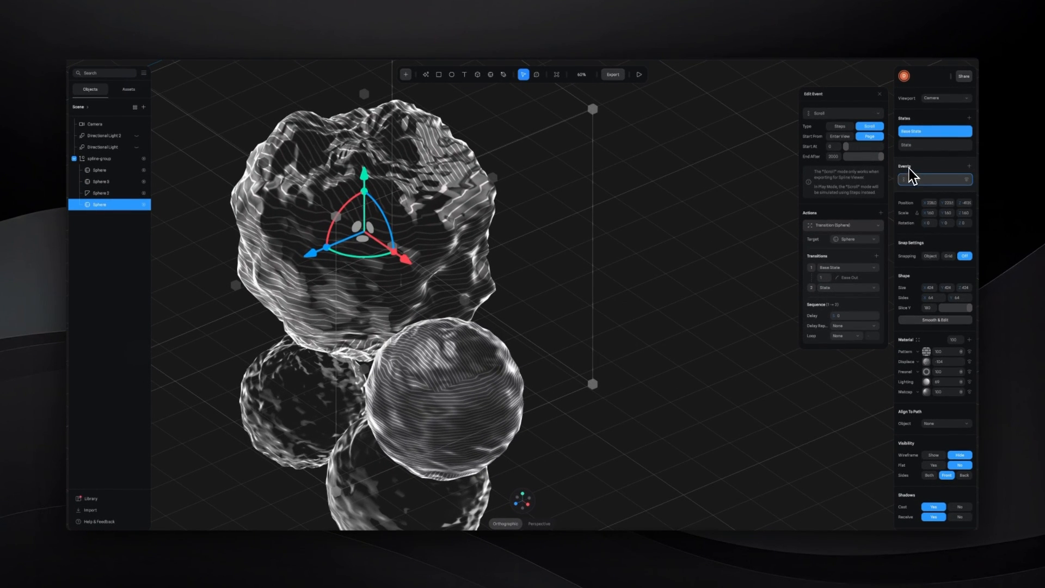
- Select Sphere 2, Sphere 3 and the first Sphere of the group in turn to inspect them
left_click(97, 191)
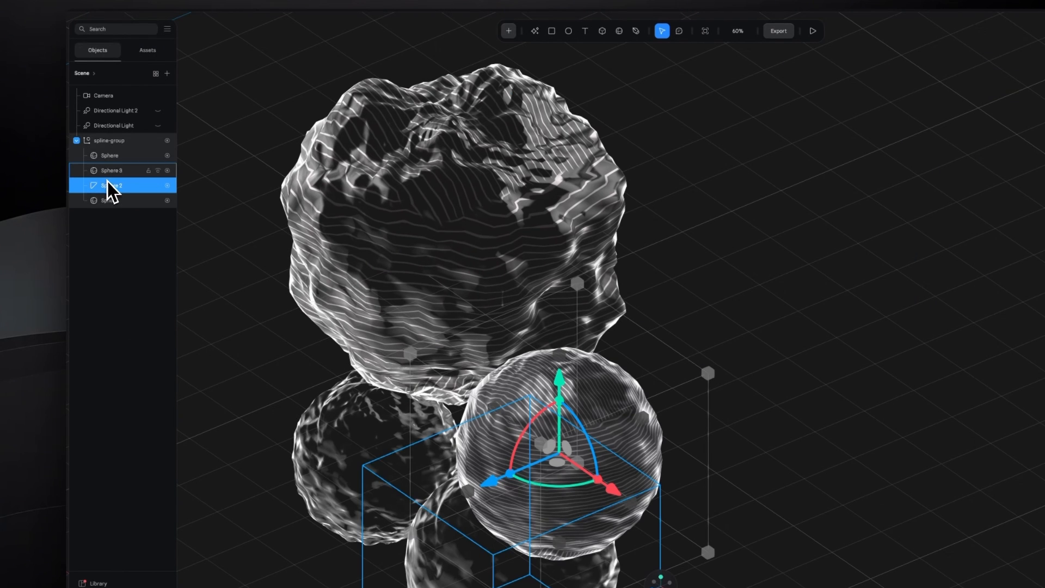
left_click(111, 175)
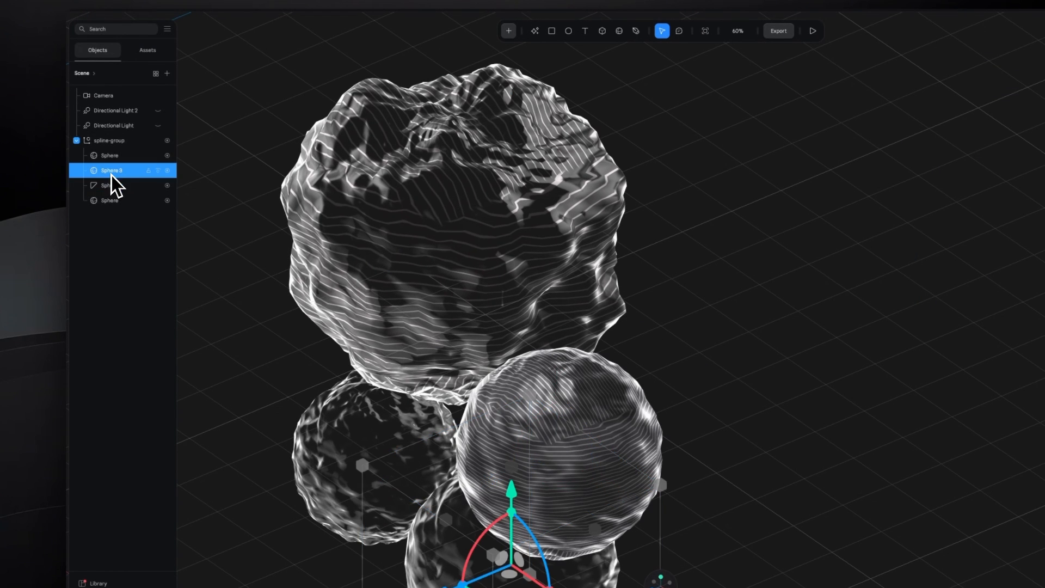
left_click(110, 158)
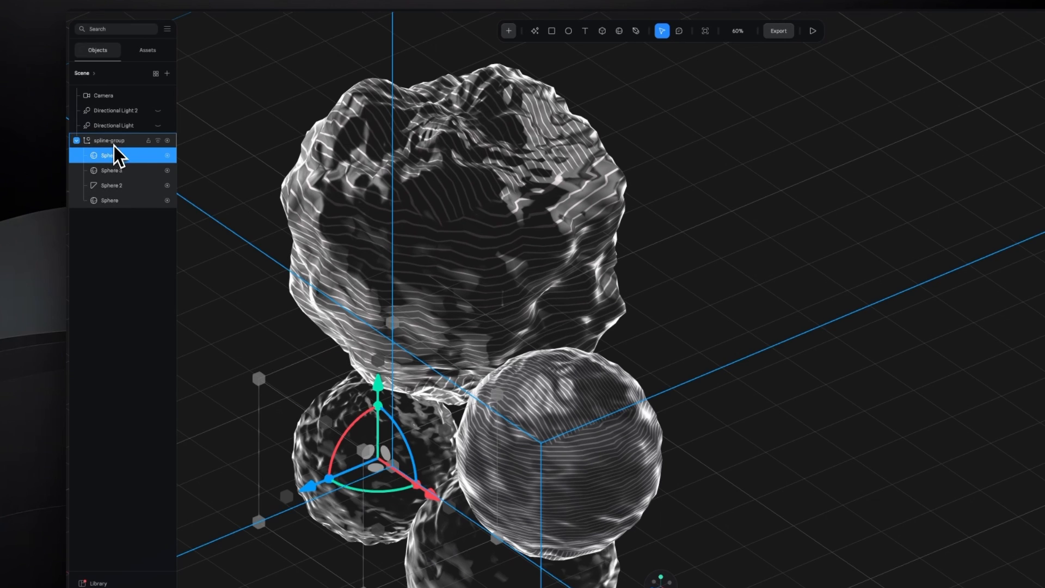
- Compare the two states of the spline-group and examine the transition settings of its Start event
left_click(110, 145)
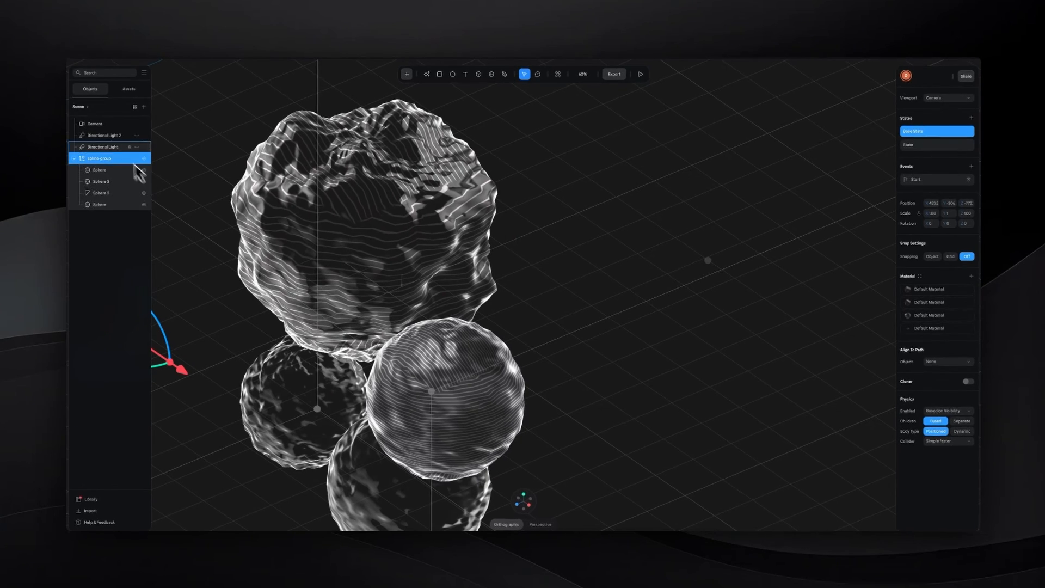
left_click(919, 146)
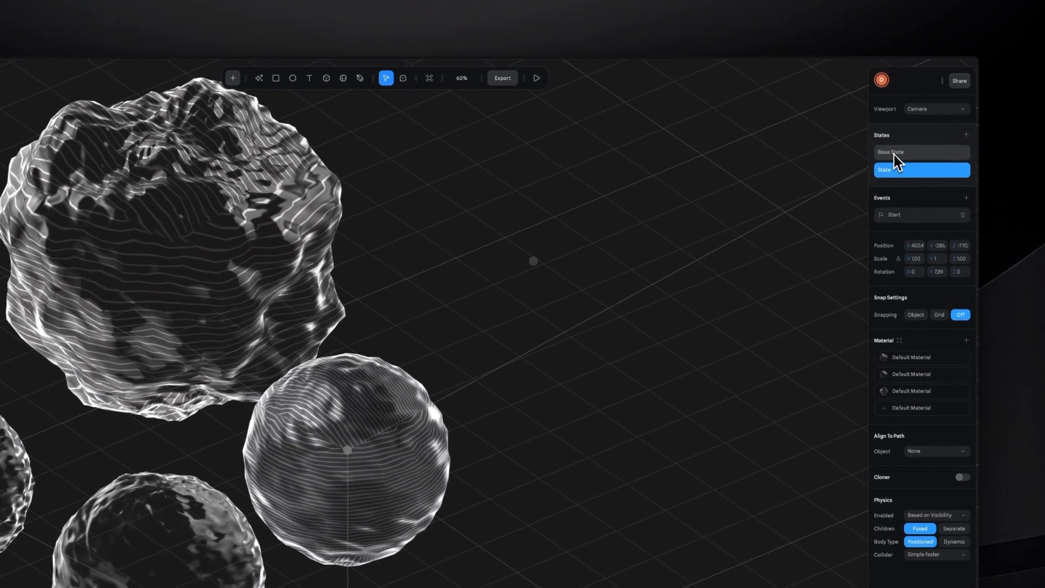
left_click(894, 153)
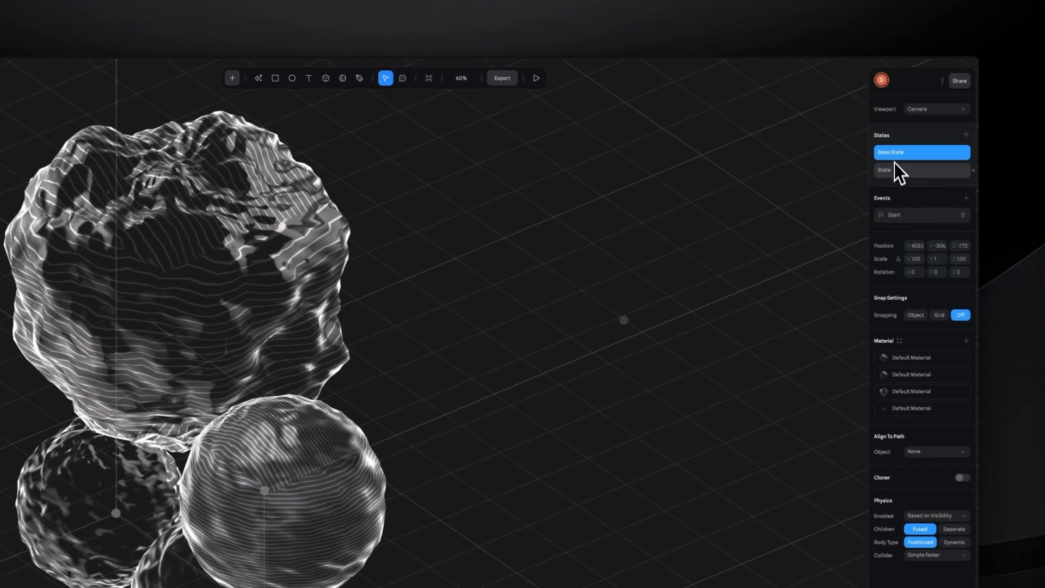
left_click(896, 172)
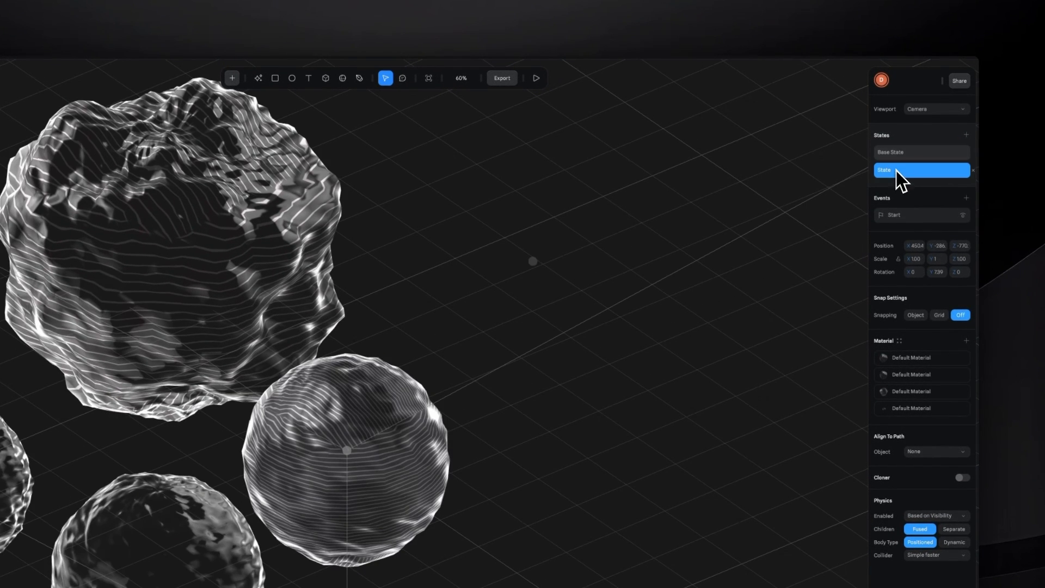
left_click(897, 154)
left_click(896, 171)
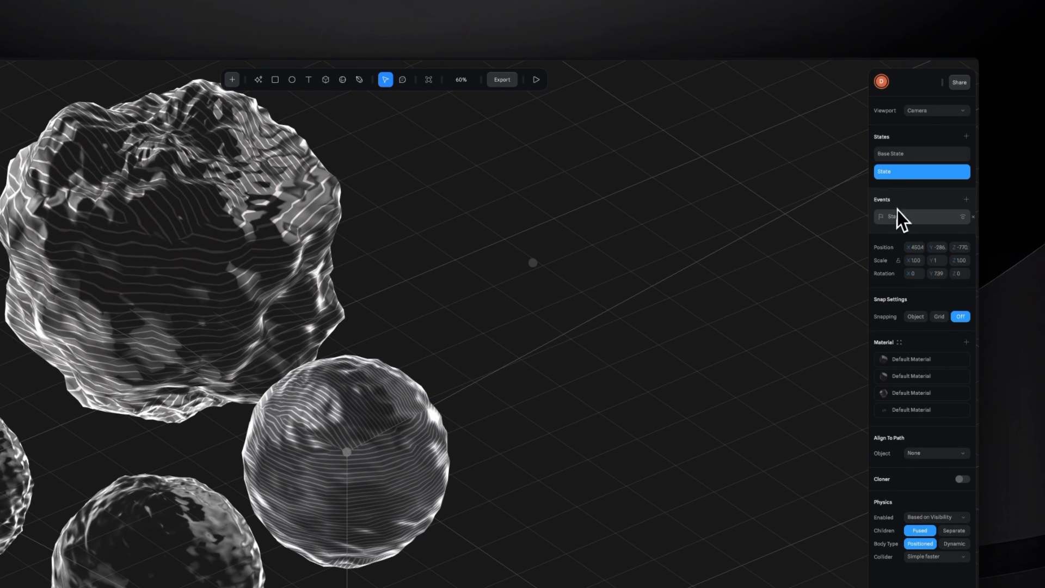
left_click(901, 218)
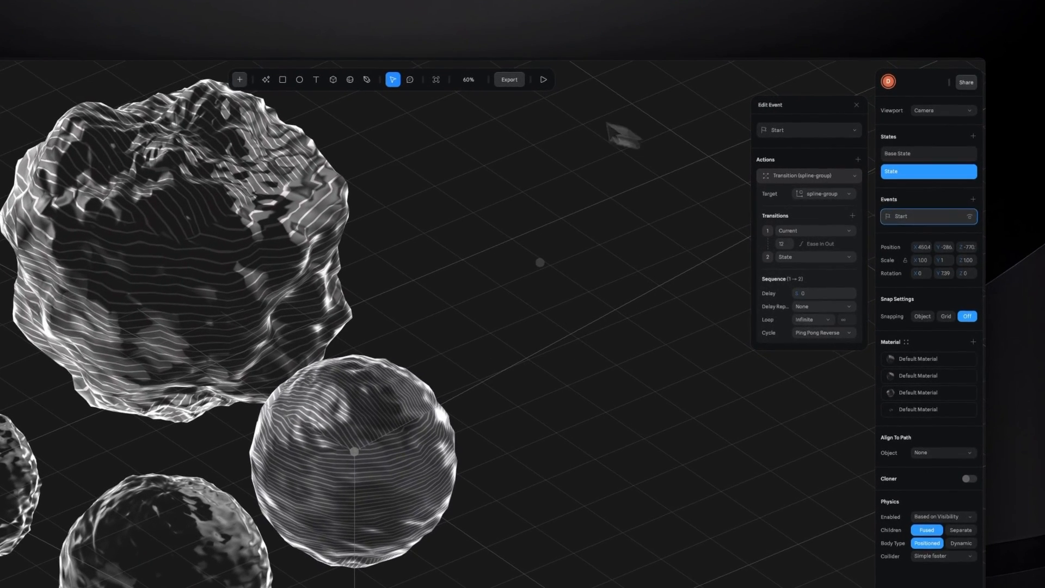
- Review the Viewer export's play settings down to On Hover, update the viewer and preview the scene
left_click(507, 82)
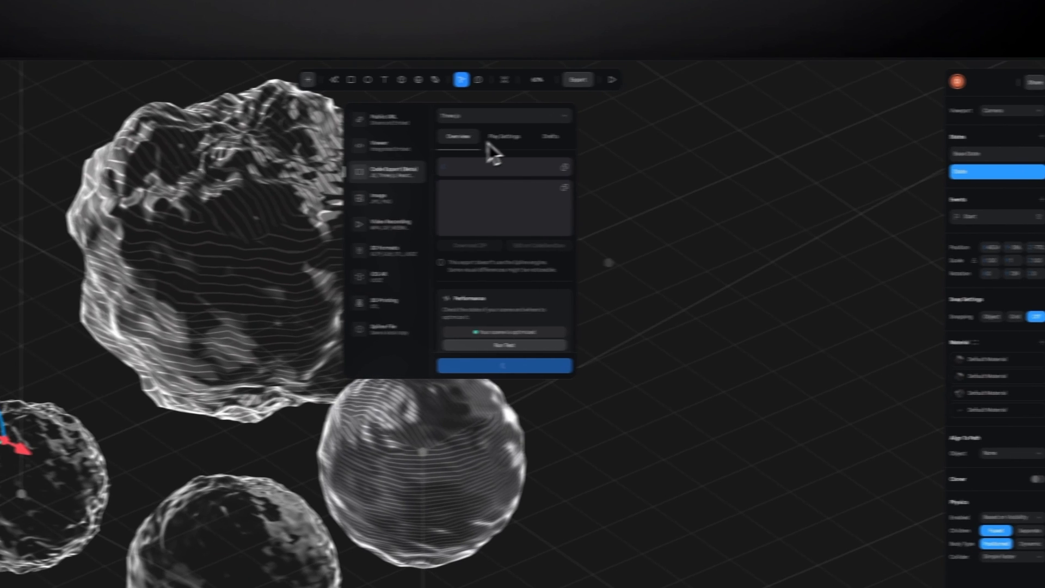
left_click(442, 147)
left_click(593, 118)
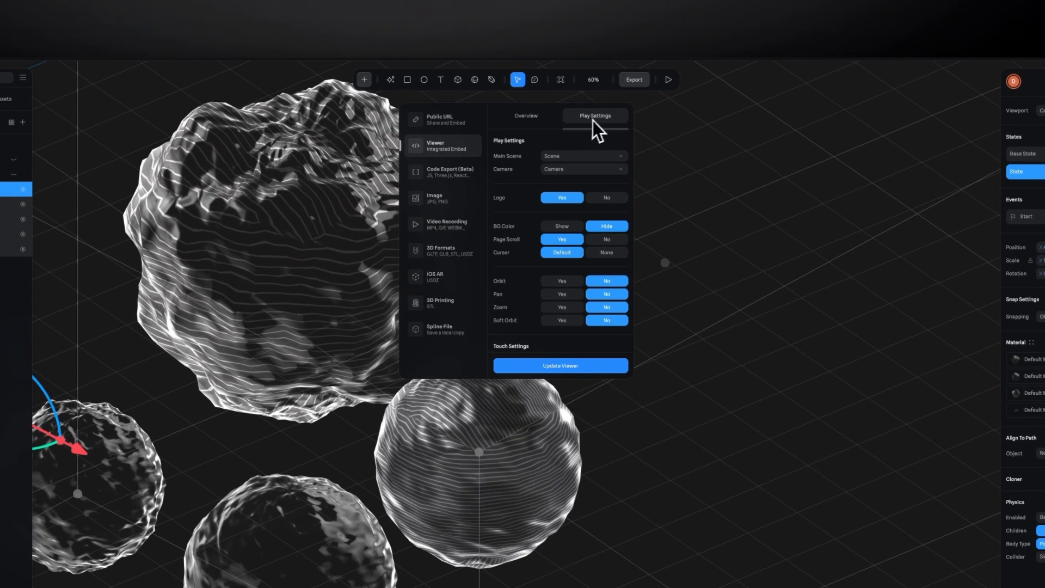
scroll(550, 179, "down", 5)
scroll(551, 178, "down", 3)
scroll(527, 191, "down", 1)
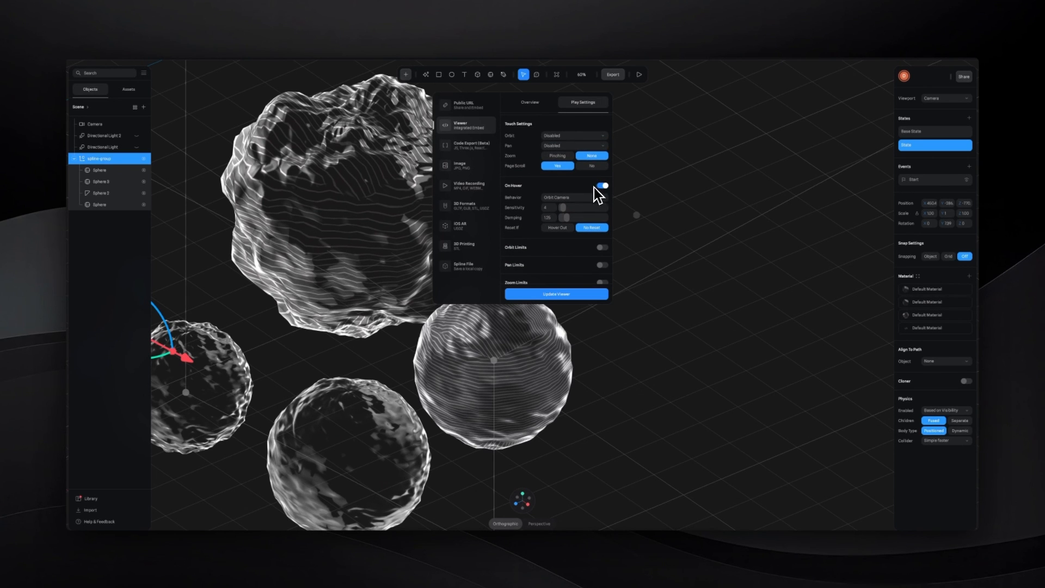
left_click(579, 293)
left_click(640, 75)
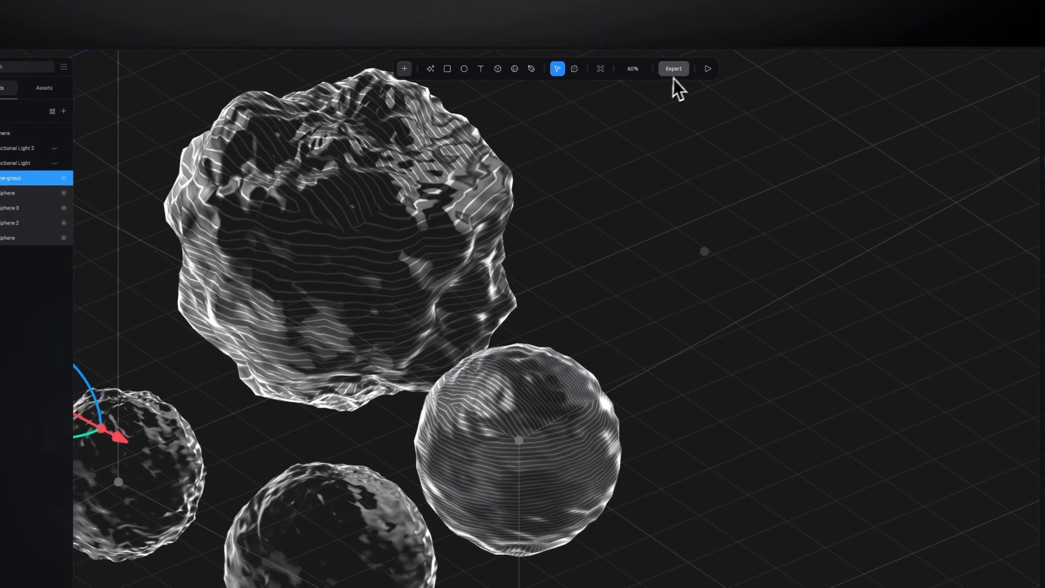
- Disable On Hover in the Viewer export's play settings and update the viewer
left_click(674, 70)
scroll(605, 263, "down", 3)
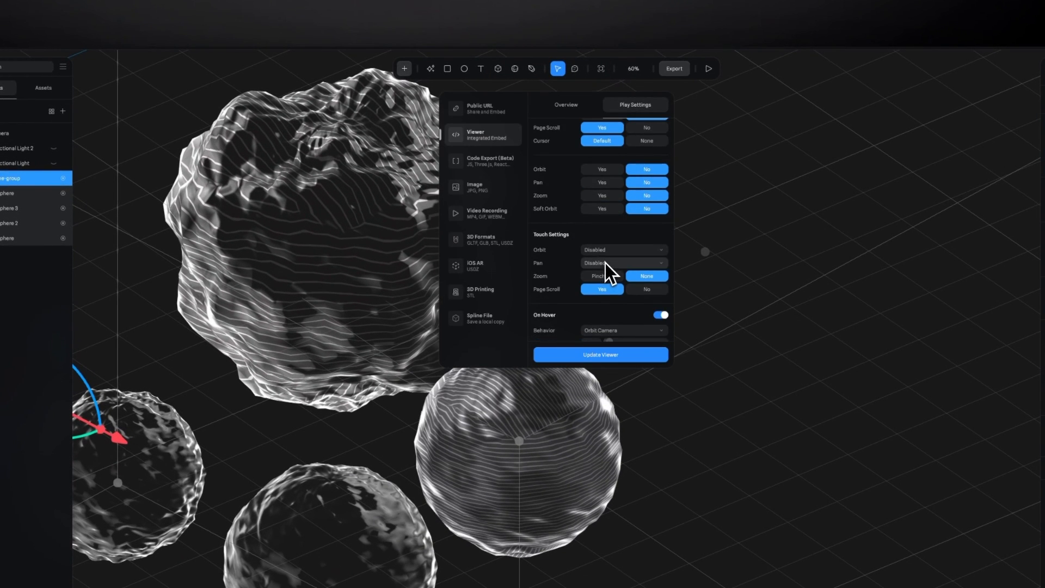
scroll(605, 262, "down", 3)
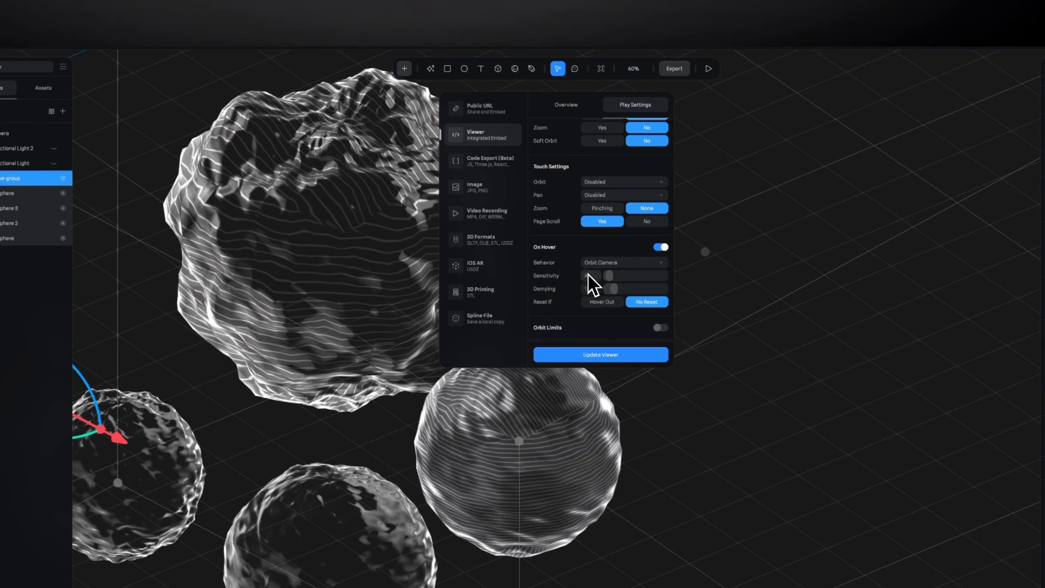
left_click(662, 249)
left_click(588, 357)
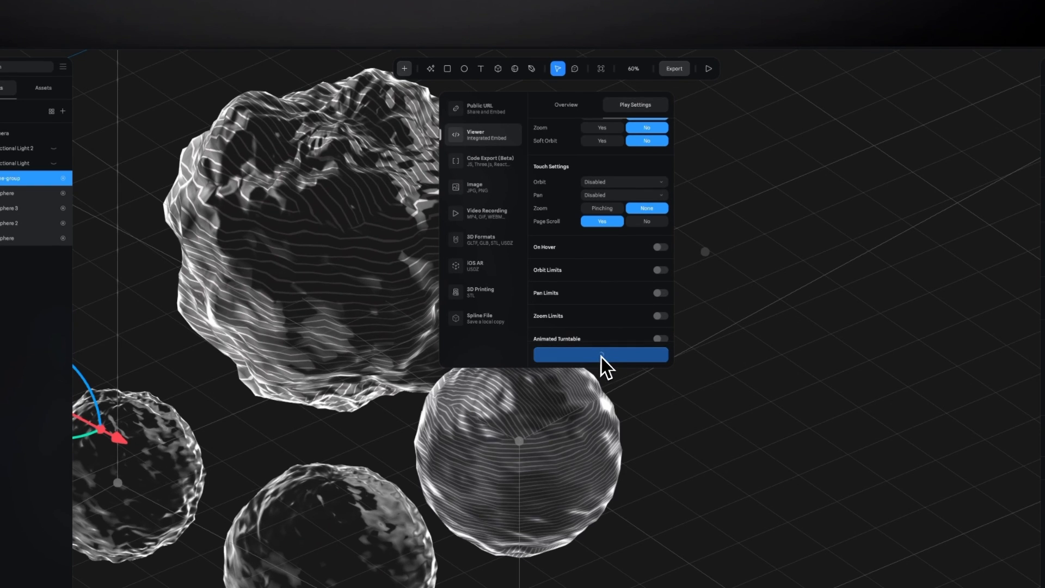
- Play the scene to check its motion without the hover effect, and return to the editor
scroll(609, 349, "down", 1)
left_click(707, 69)
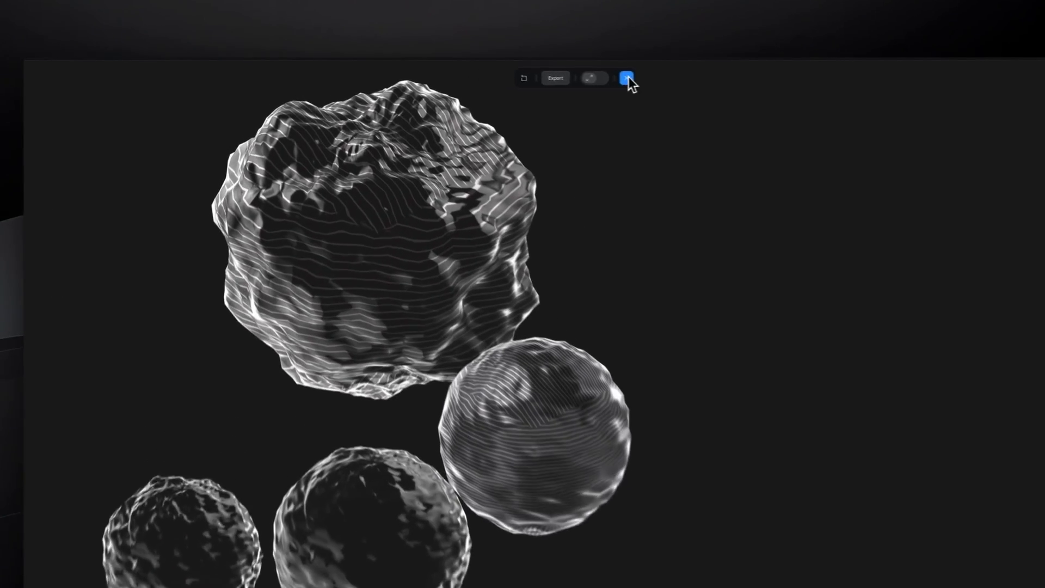
left_click(627, 78)
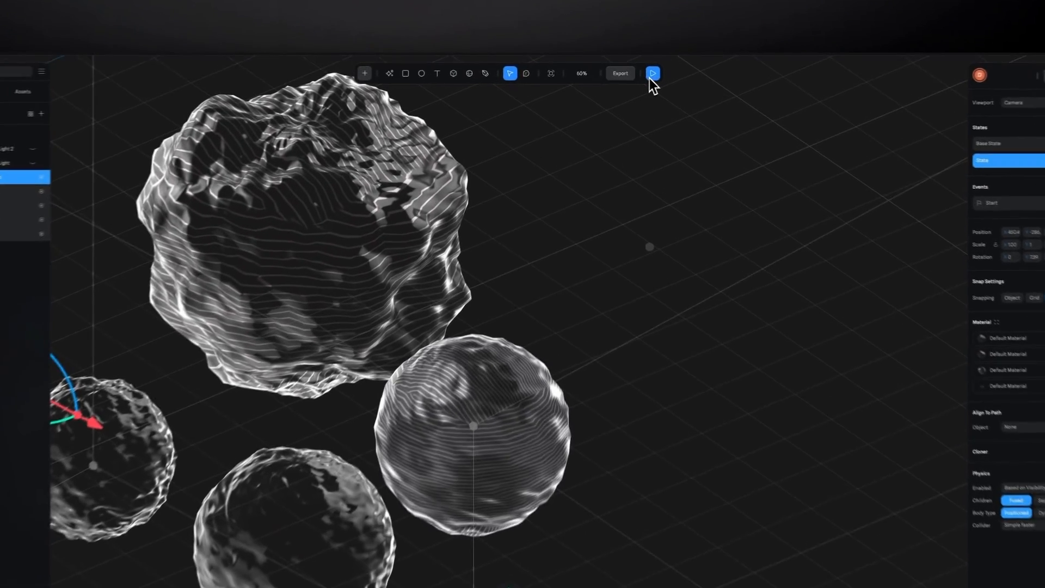
left_click(639, 74)
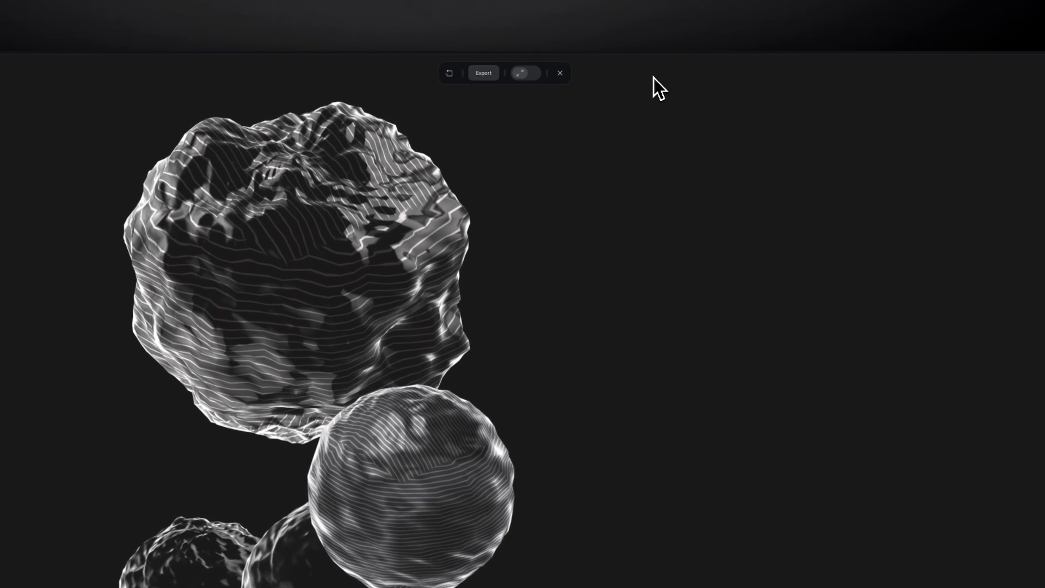
key("Escape")
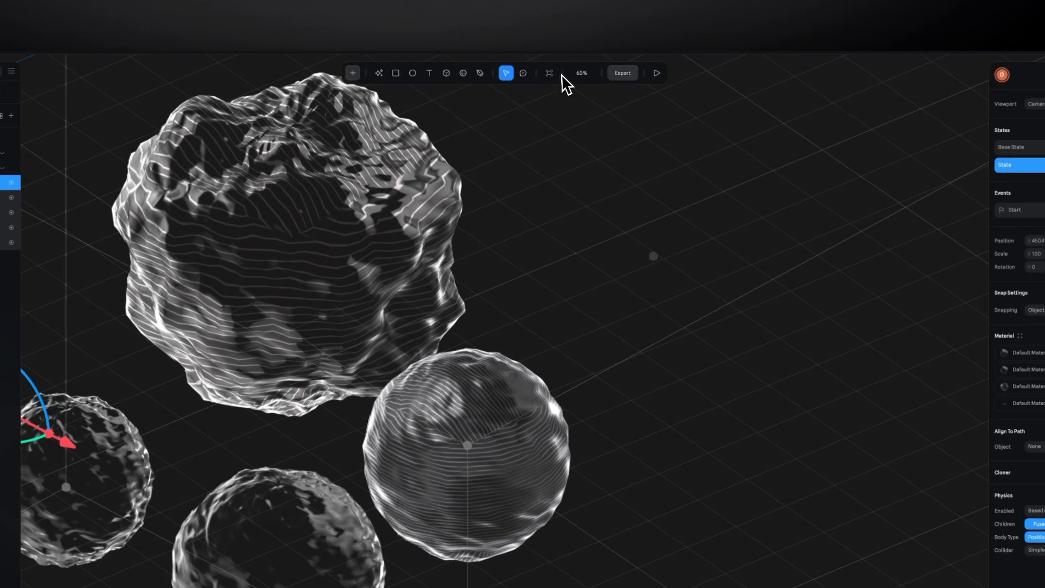
- Enable On Hover in the Viewer export's play settings, update the viewer, and play the scene to check the hover motion
left_click(622, 73)
left_click(584, 109)
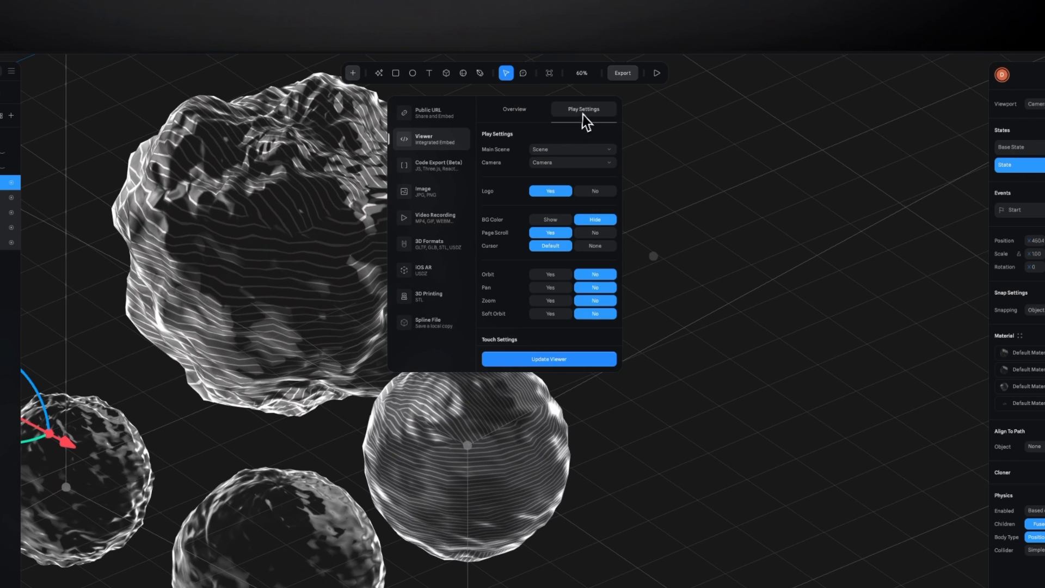
scroll(550, 265, "down", 3)
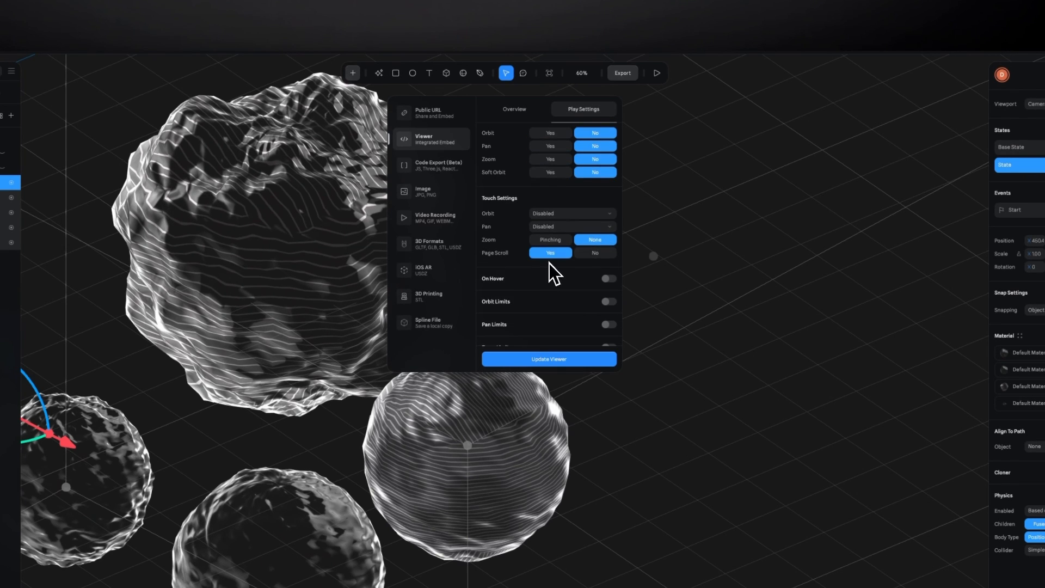
scroll(550, 263, "down", 2)
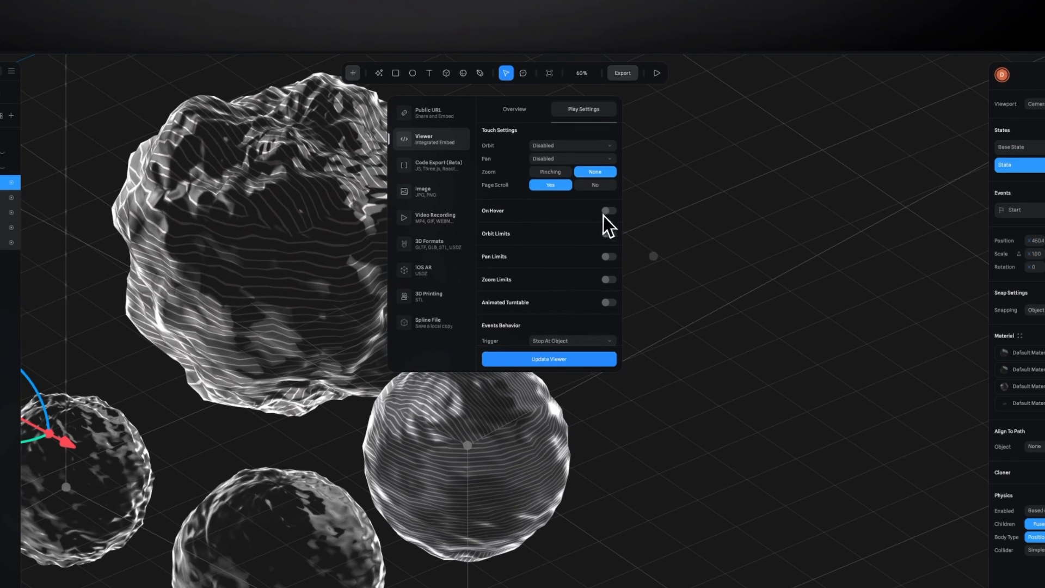
left_click(608, 212)
left_click(549, 361)
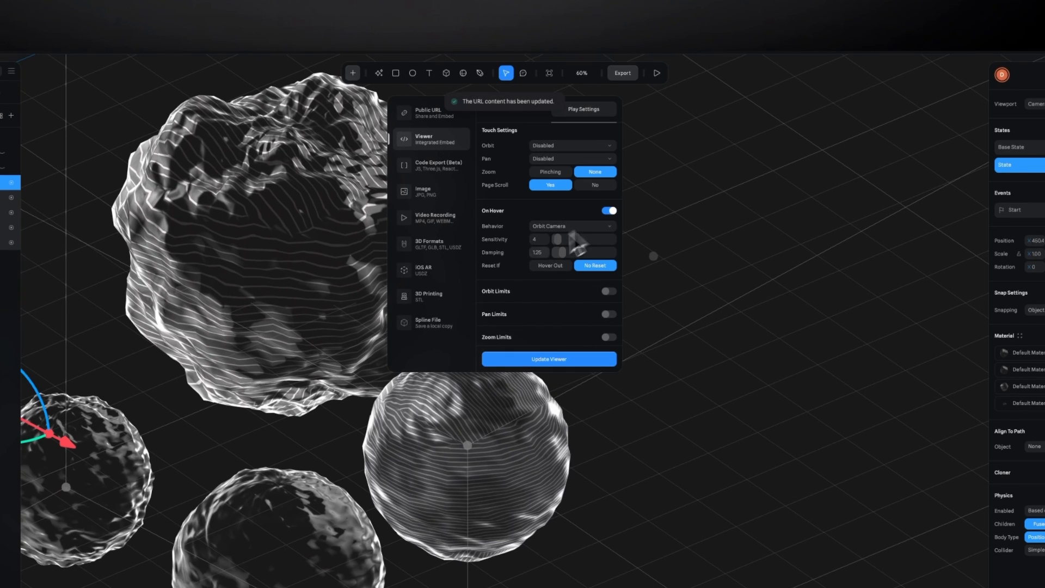
left_click(656, 73)
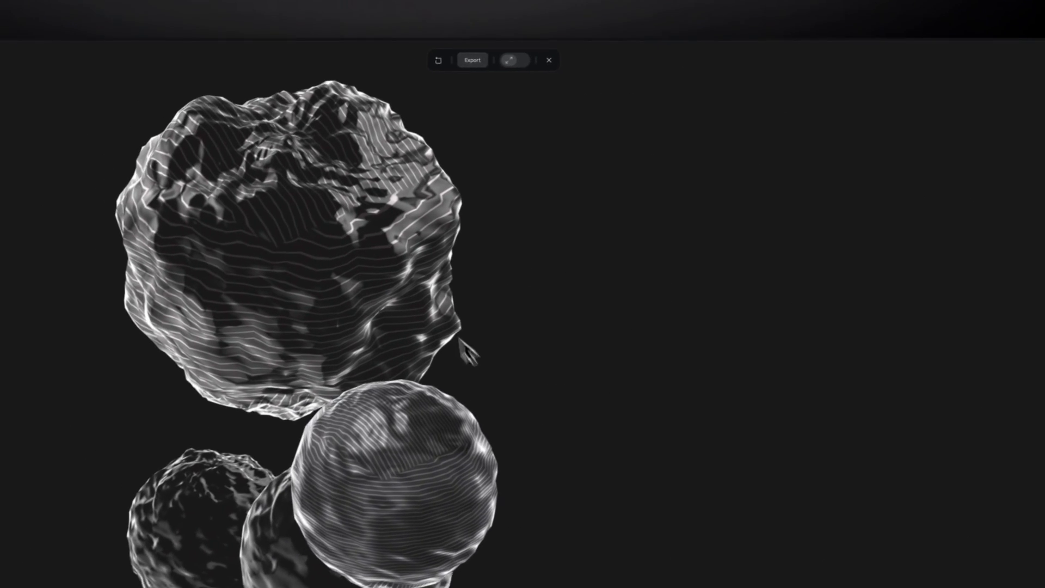
left_click(549, 60)
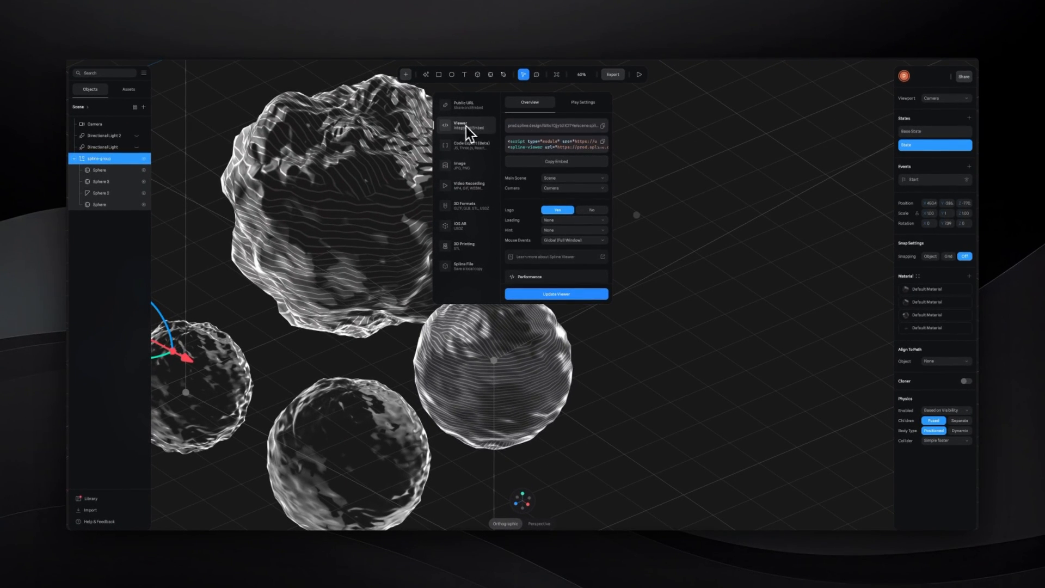
- Copy the Viewer export's scene URL and use it for a new Spline Scene element on the page in Webflow
left_click(603, 126)
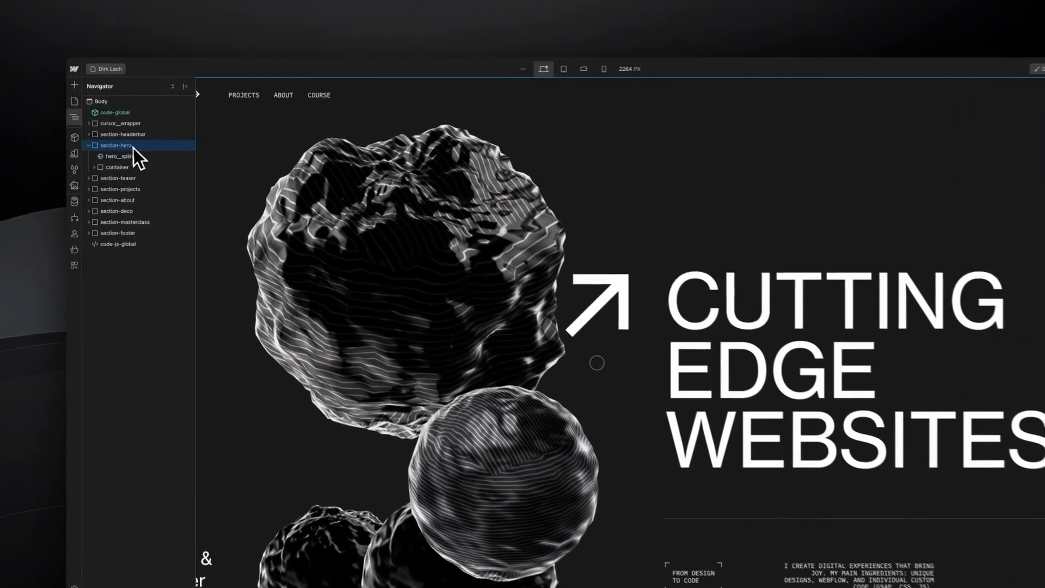
key("ctrl+e")
type("sp")
key("Return")
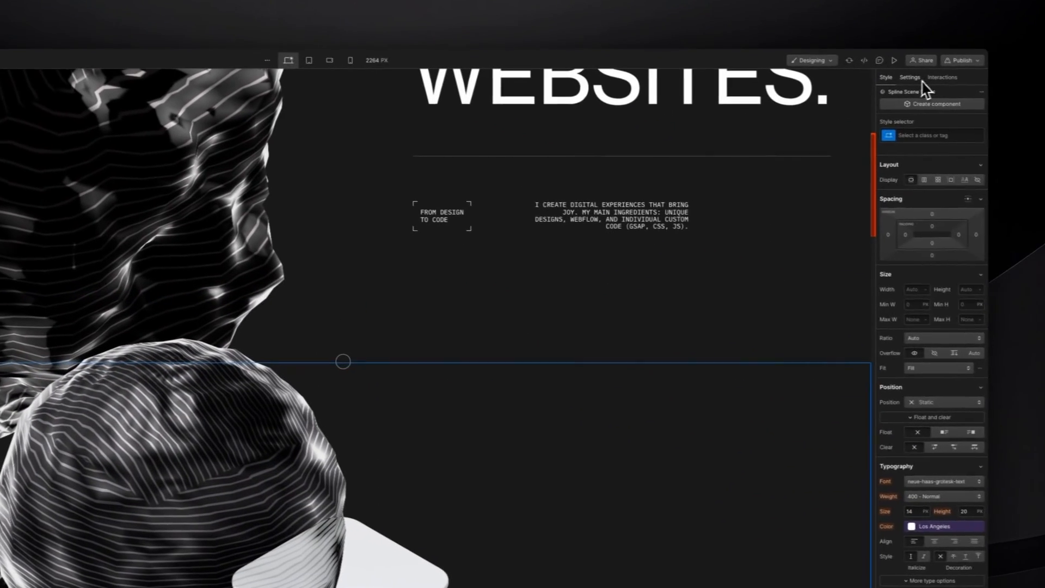
left_click(919, 80)
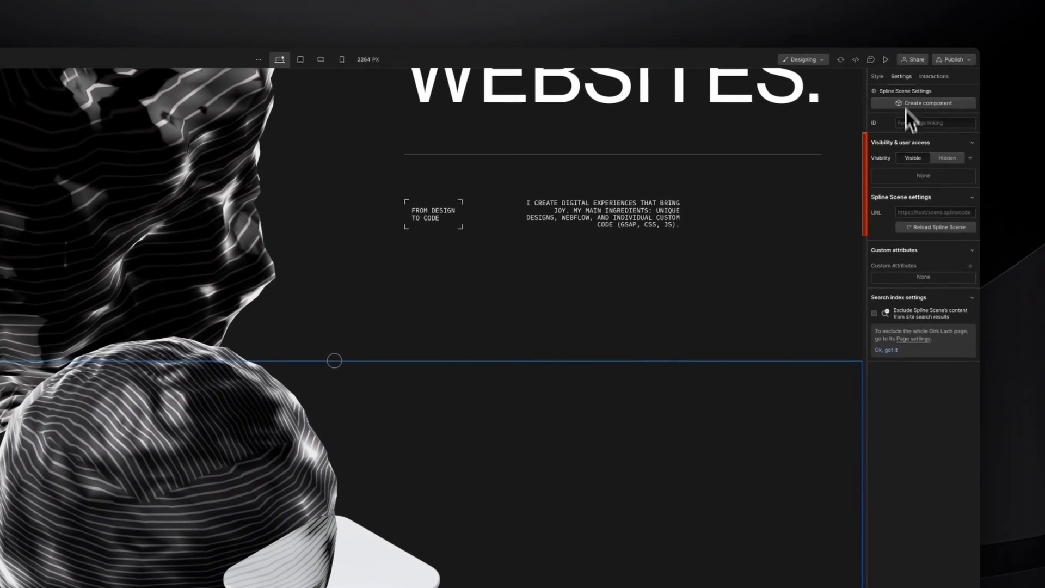
left_click(910, 214)
key("ctrl+v")
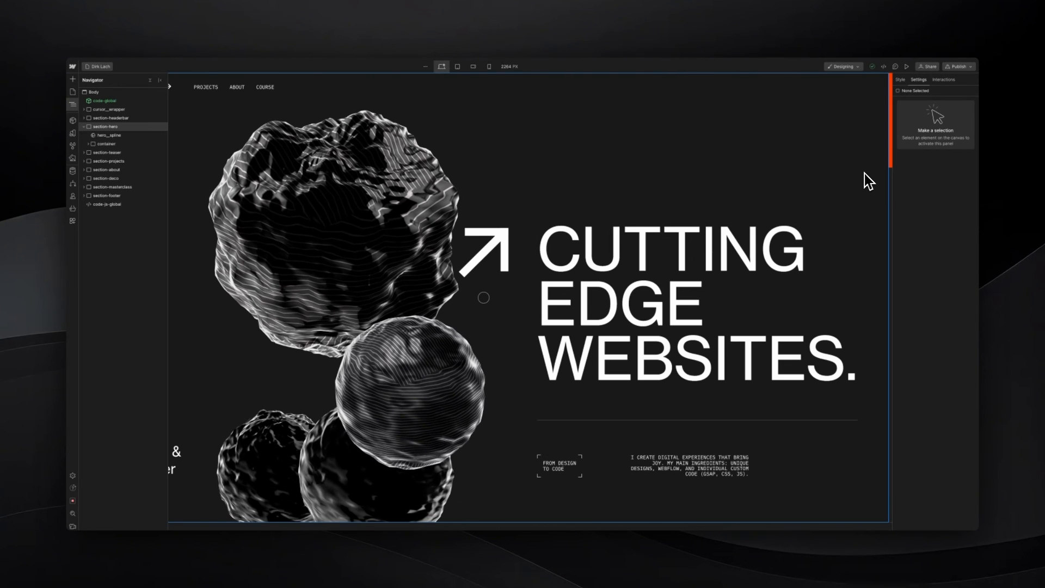
scroll(864, 174, "down", 4)
scroll(863, 174, "up", 3)
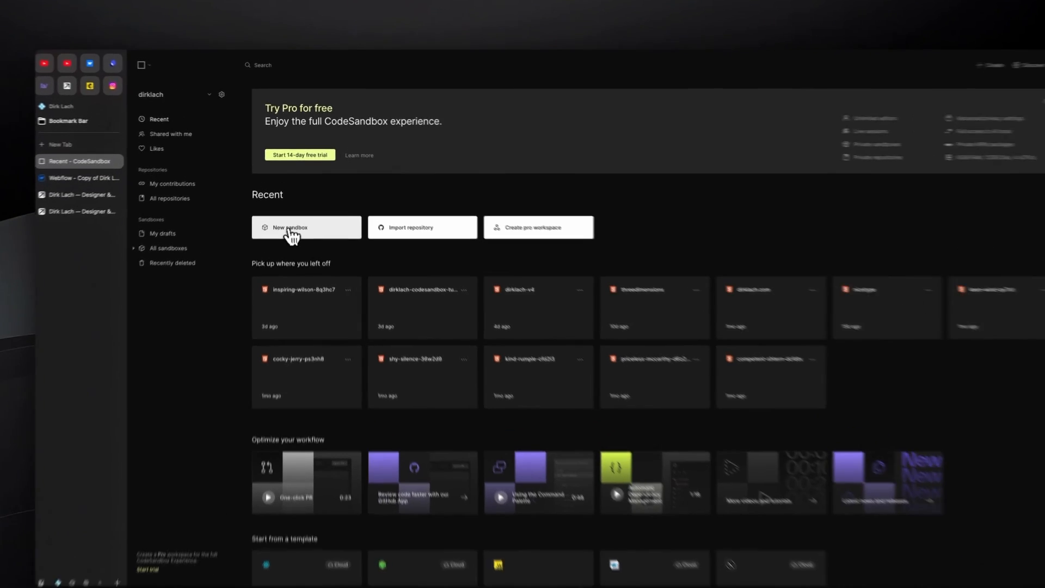
- Switch to CodeSandbox, create a new sandbox from the static template and save it
left_click(293, 234)
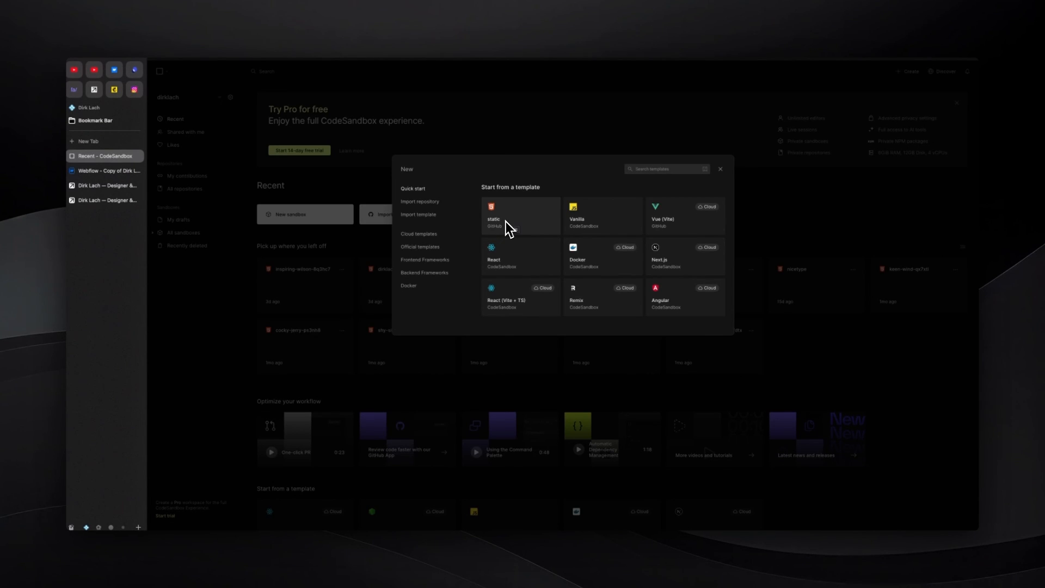
left_click(505, 222)
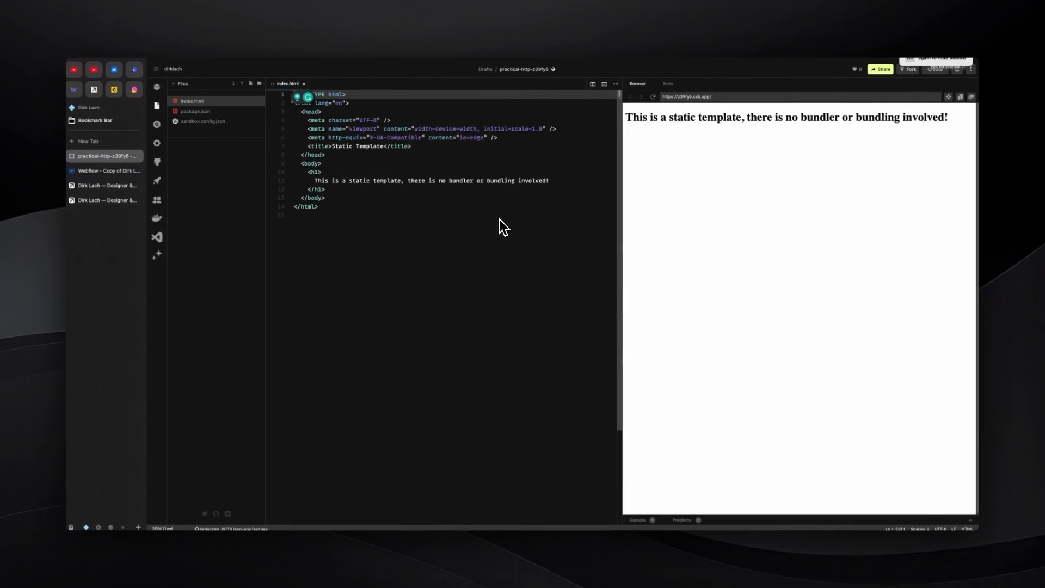
key("super+s")
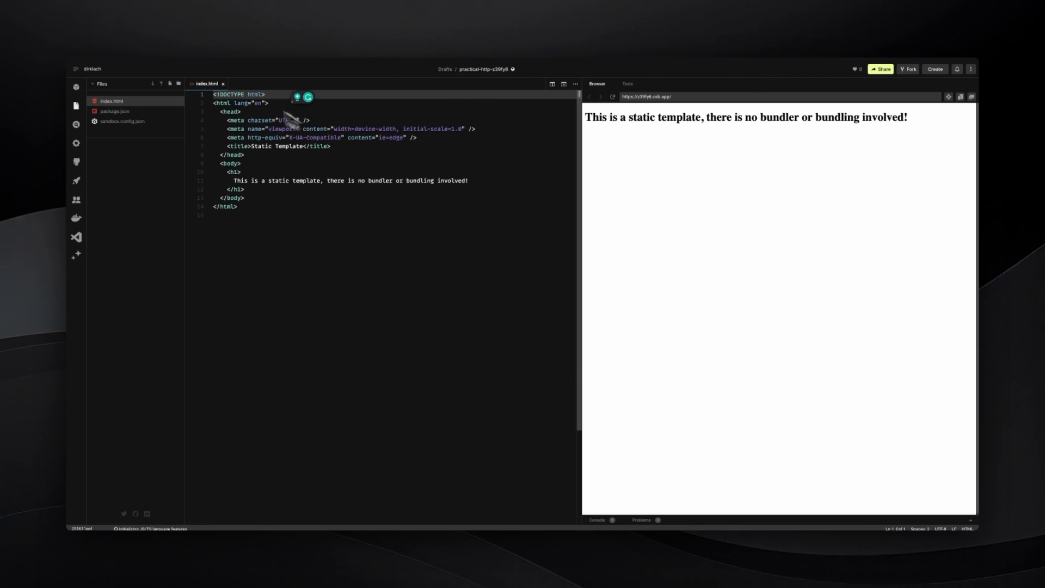
- Add a file named main.js to the sandbox and select the URL of the sandbox's live preview
left_click(170, 85)
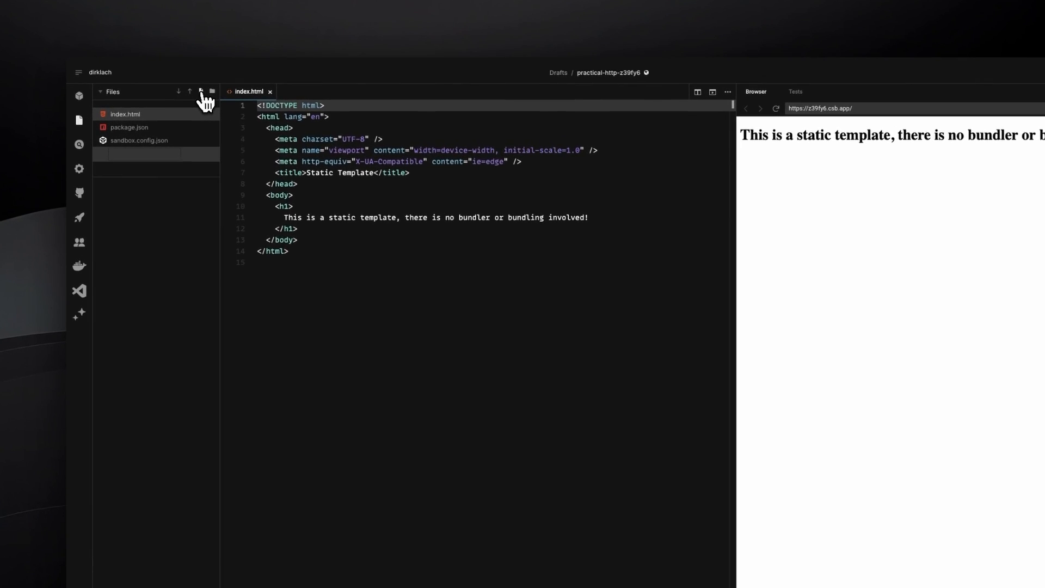
type("main.js")
key("Return")
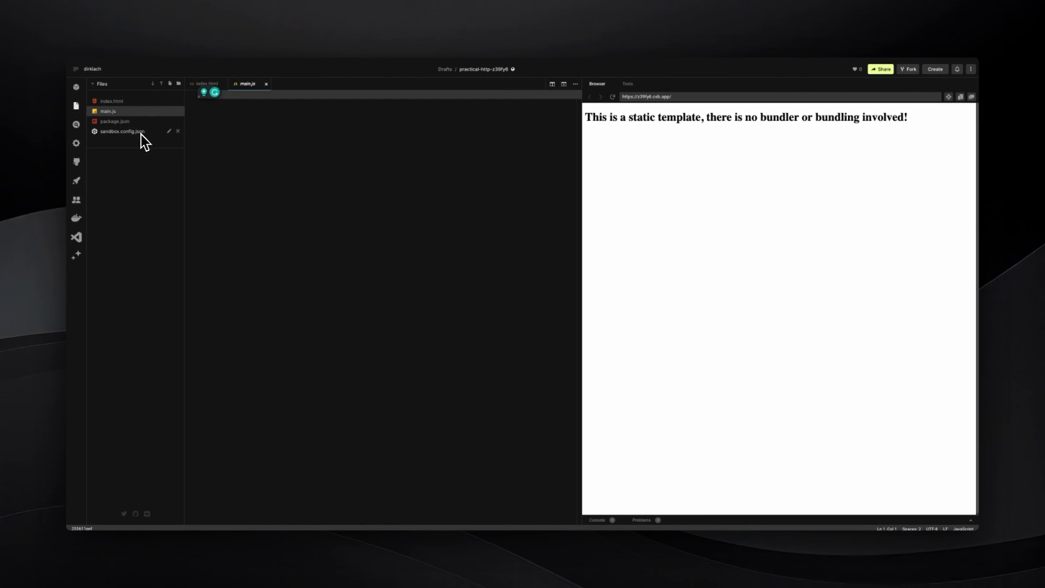
left_click(210, 135)
left_click_drag(686, 96, 609, 98)
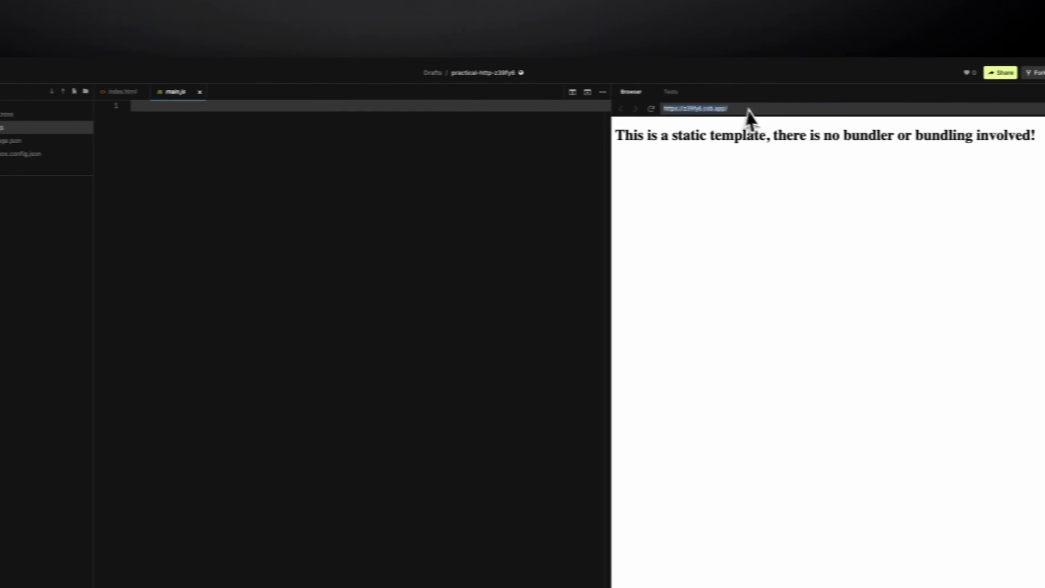
- Switch to the Webflow site's custom code settings and add <script src=""></script> to the footer code
mouse_move(61, 182)
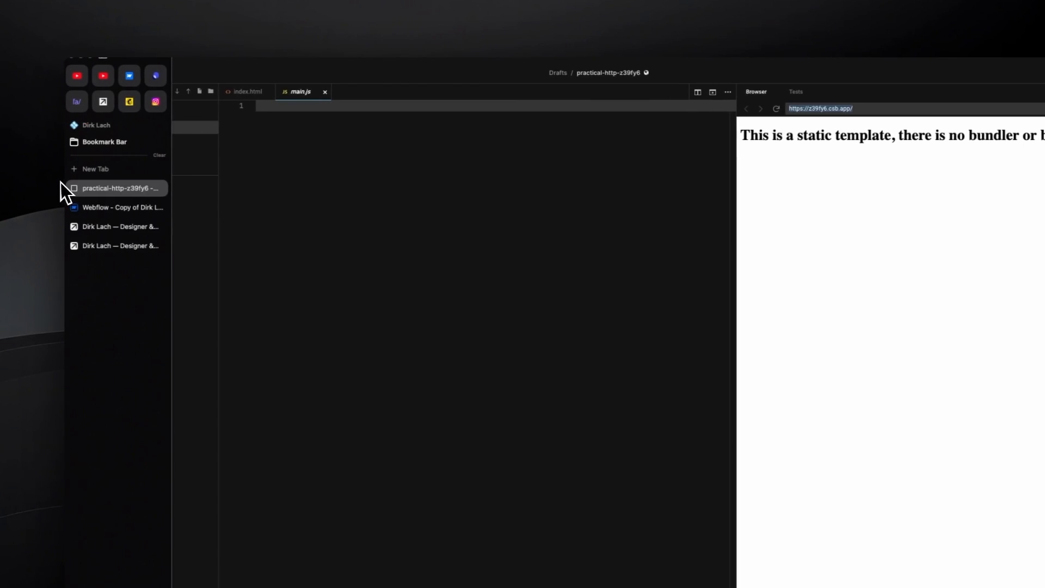
left_click(92, 207)
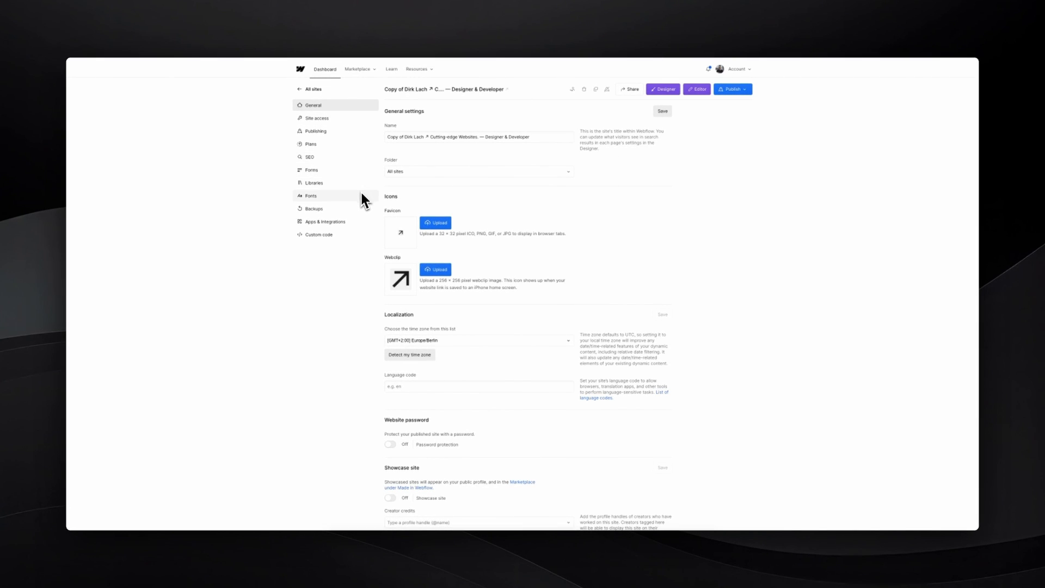
left_click(324, 236)
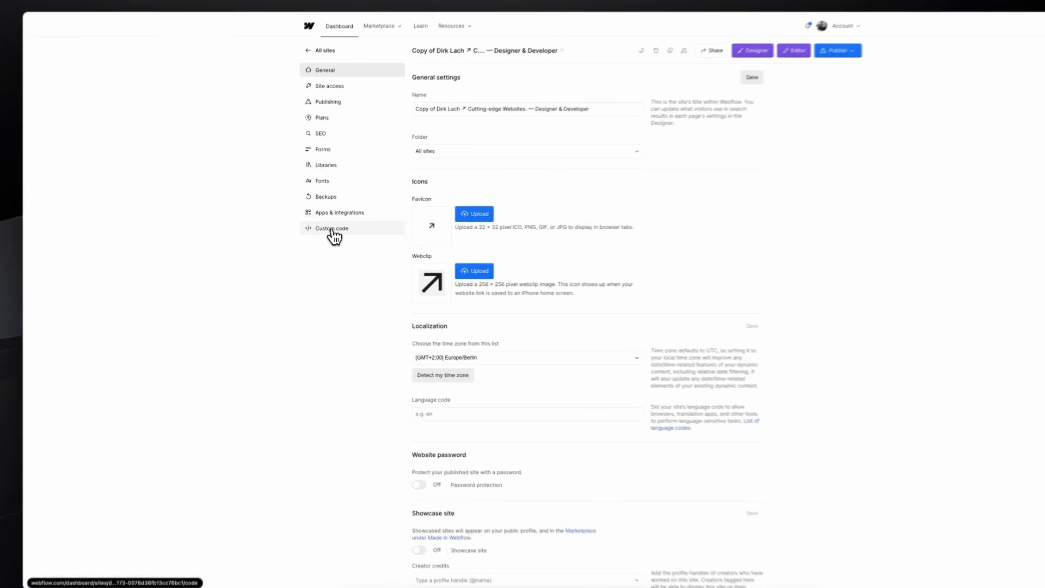
scroll(504, 329, "down", 2)
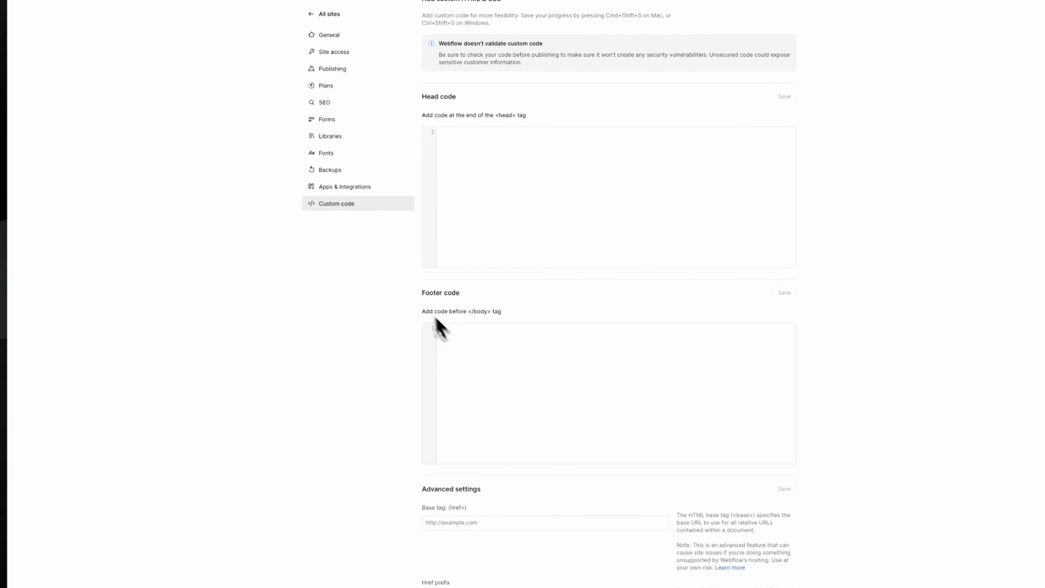
type("script src=\"\"></script>")
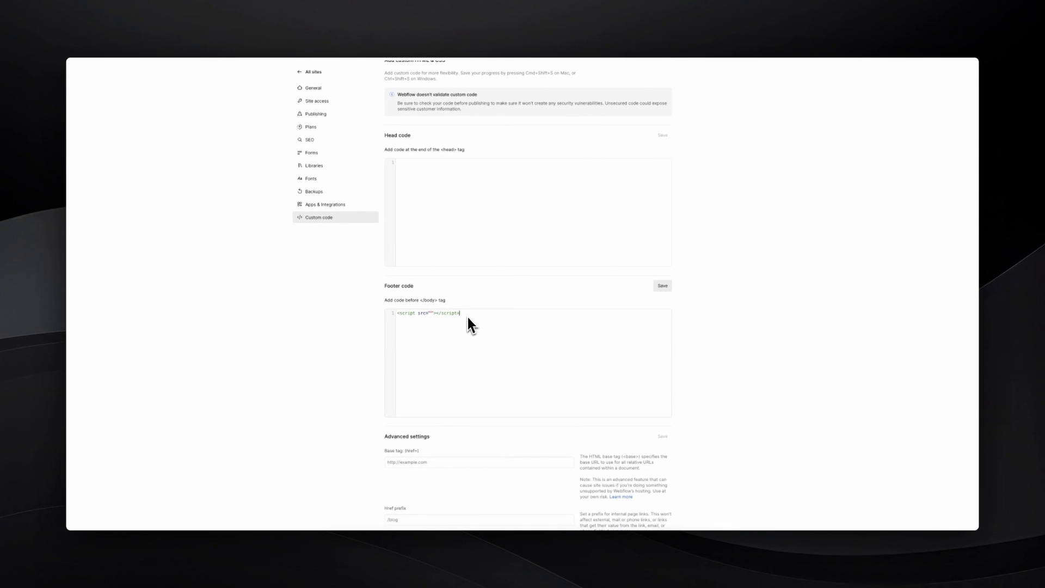
- Switch back to the CodeSandbox project to get the preview's URL for the script source
mouse_move(67, 211)
left_click(106, 158)
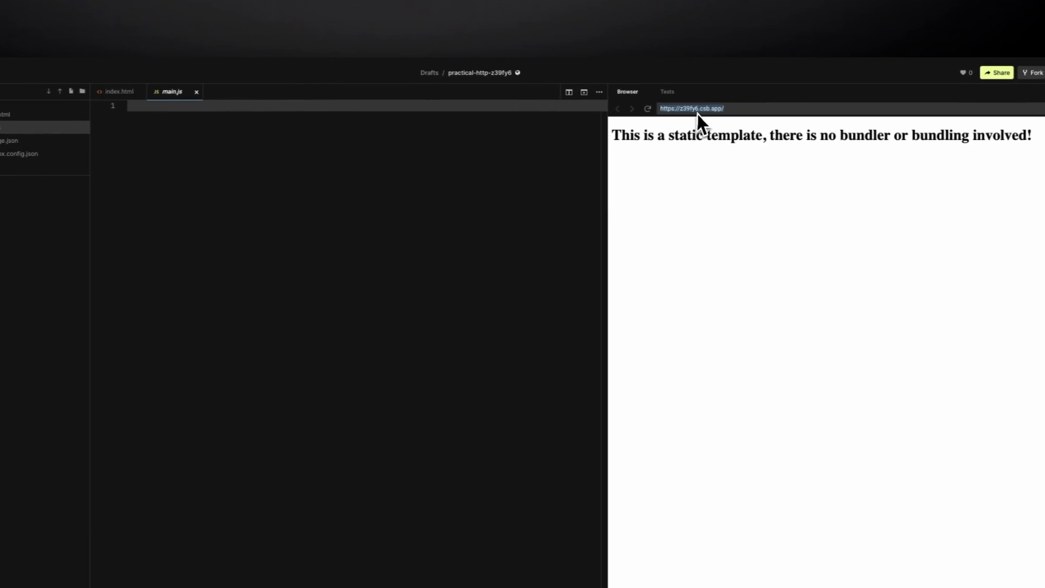
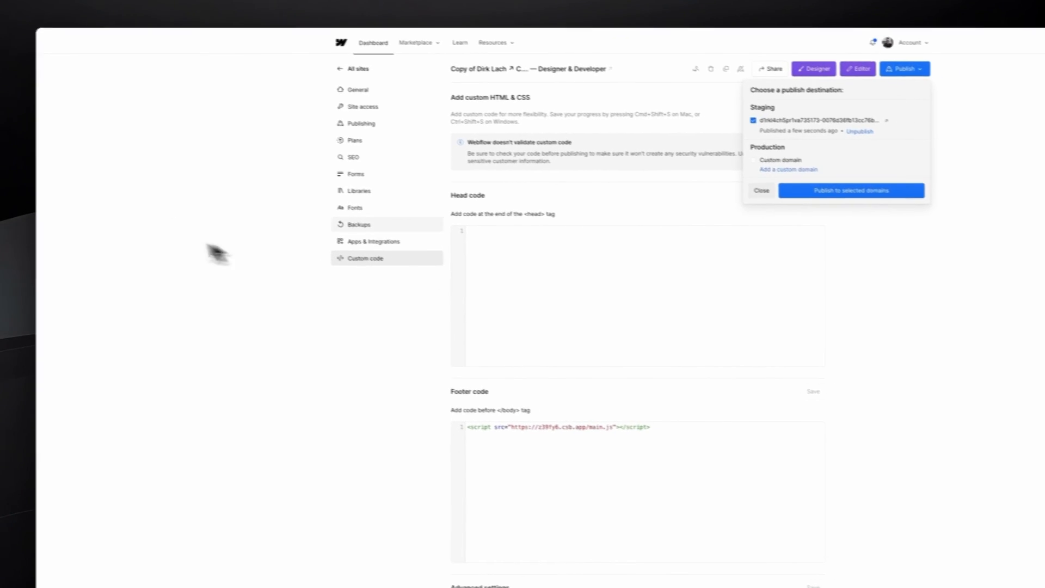
- Open the published staging site and place the CodeSandbox project beside it in a split view, with the code pane narrower than the site
left_click(776, 145)
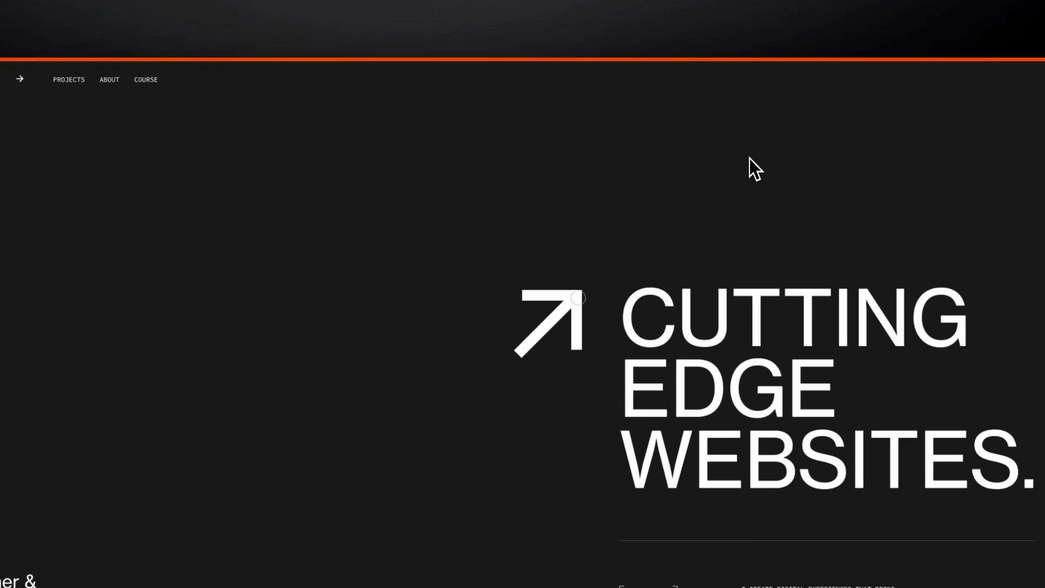
key("super+s")
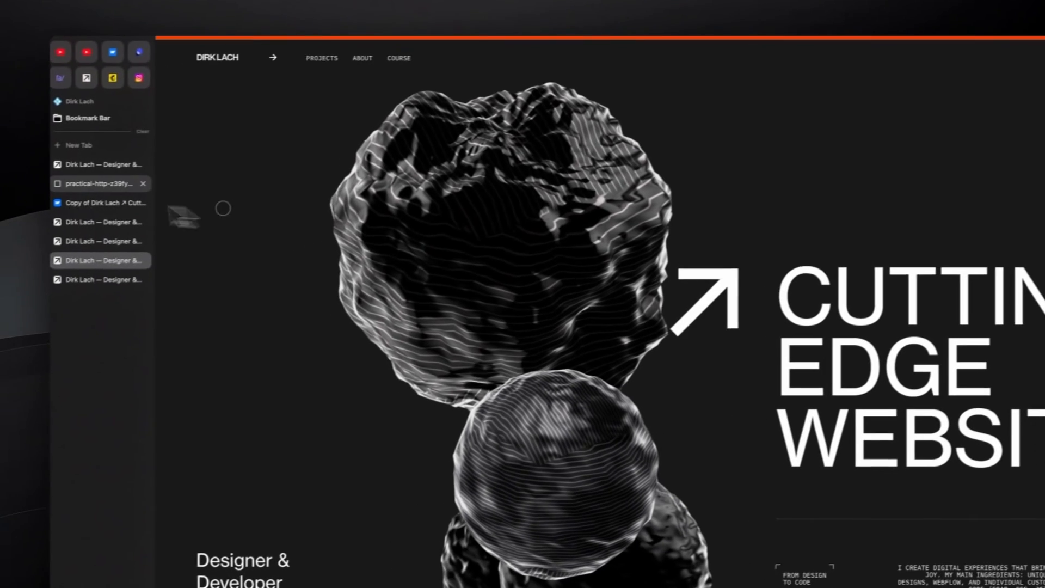
left_click_drag(96, 183, 312, 316)
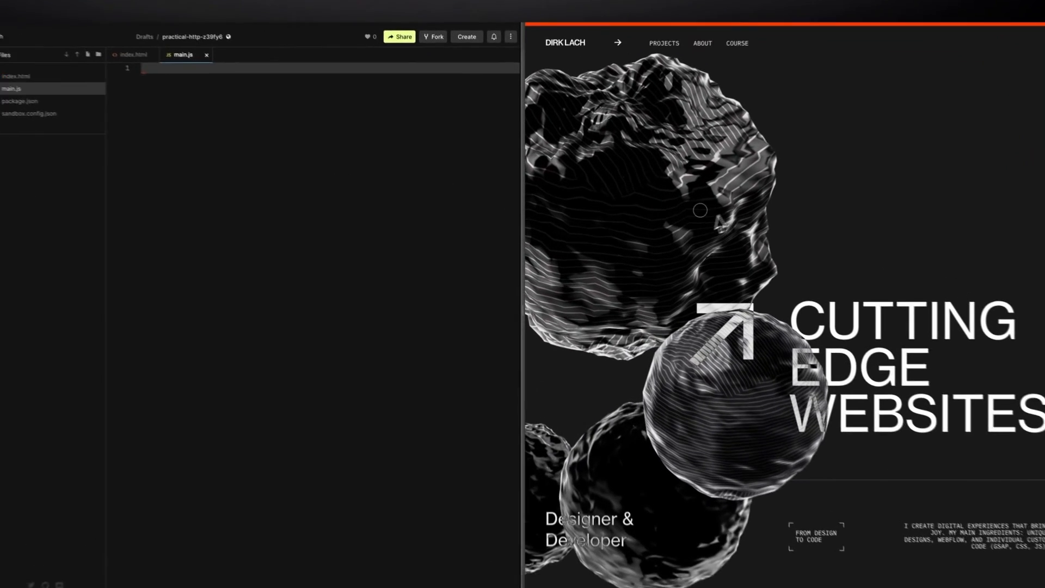
left_click_drag(523, 313, 290, 312)
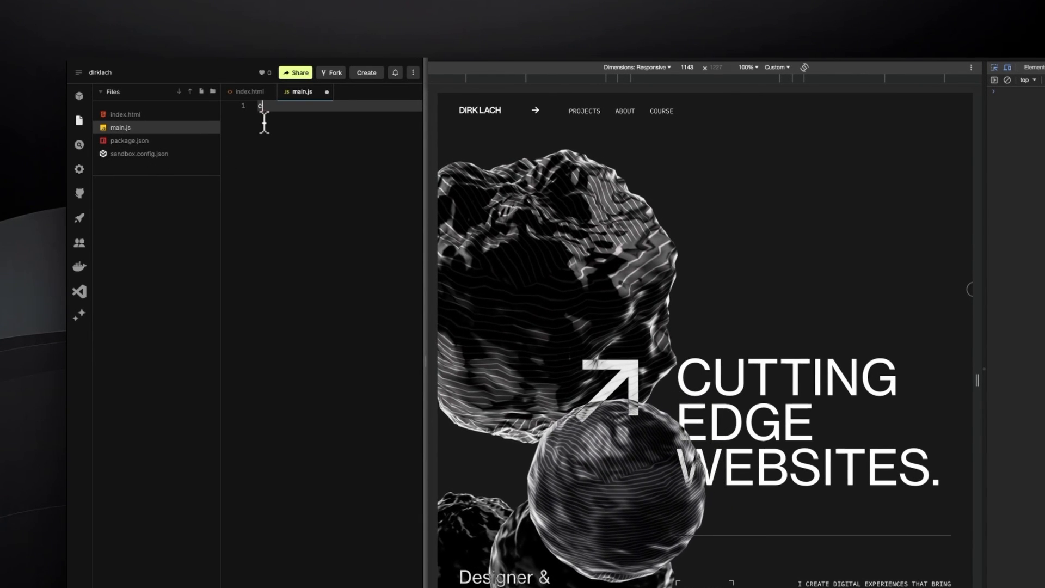
- Add console.log('Hello world') to line 1 of main.js and save the file
type("console.log('Hel")
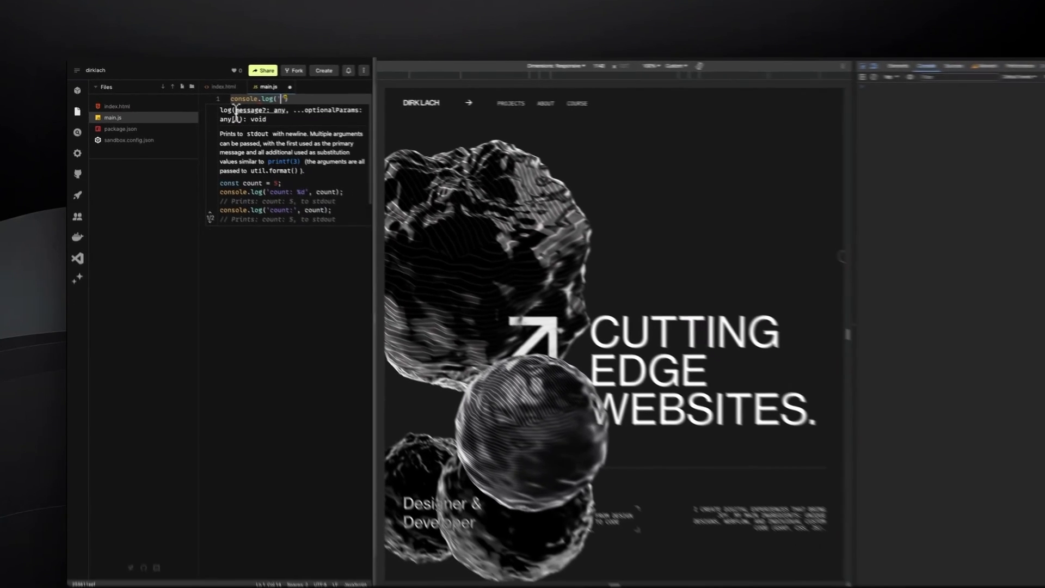
type("lo world")
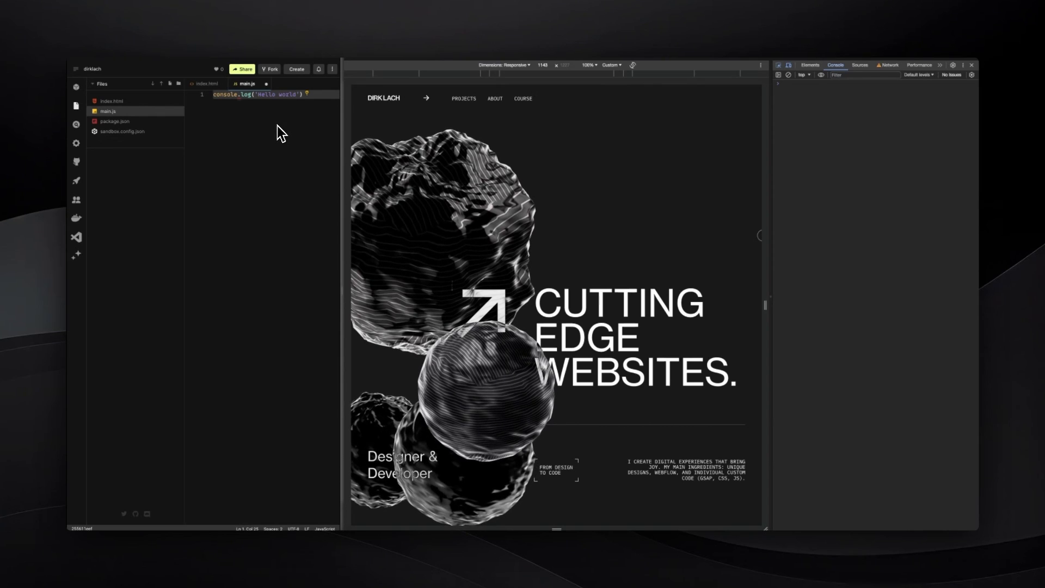
key("ctrl+s")
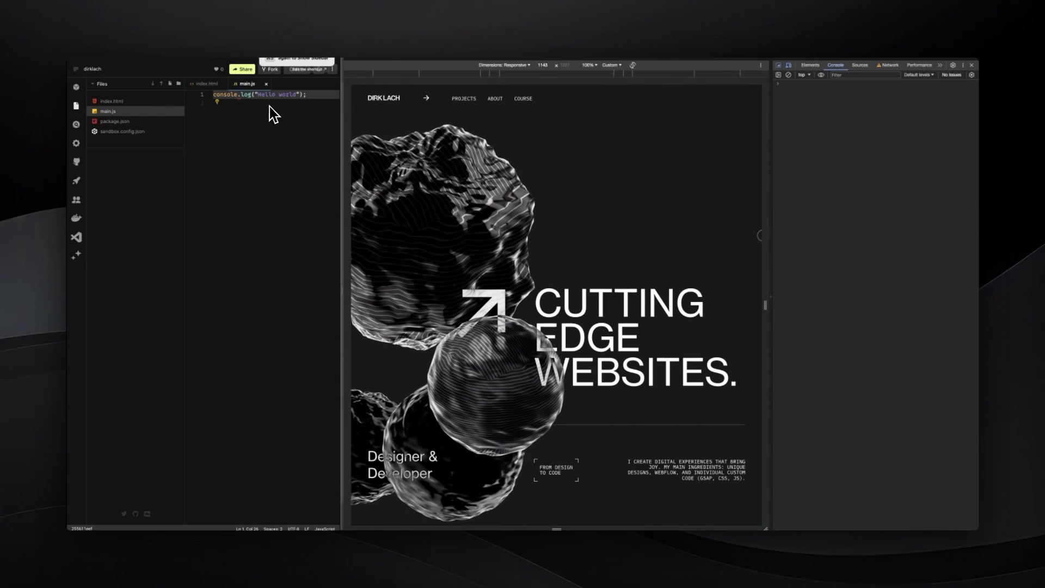
- Inspect the live site's hero element and check the browser console for output from main.js
key("ctrl+shift+c")
left_click(668, 186)
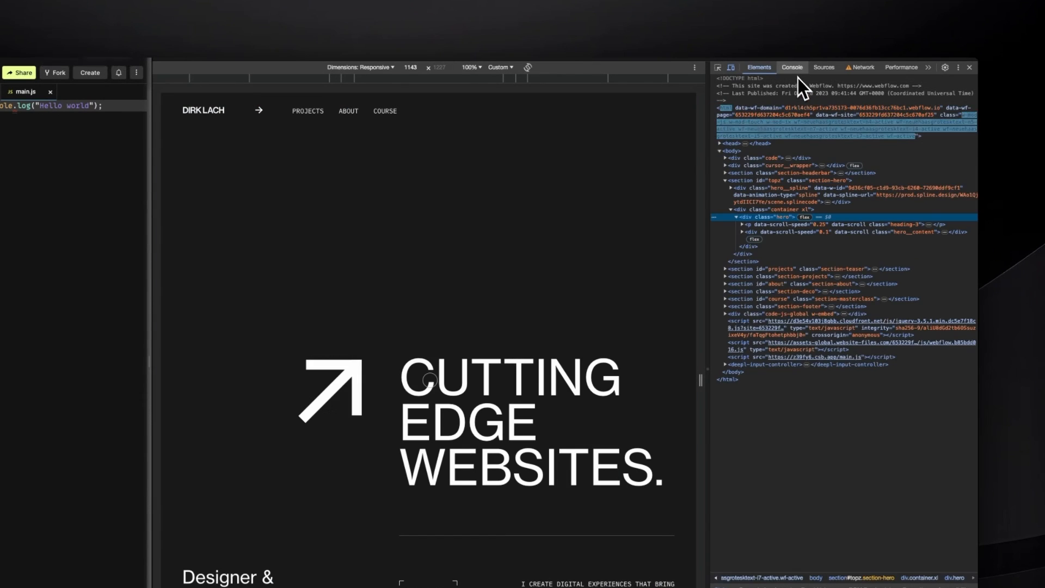
left_click(794, 70)
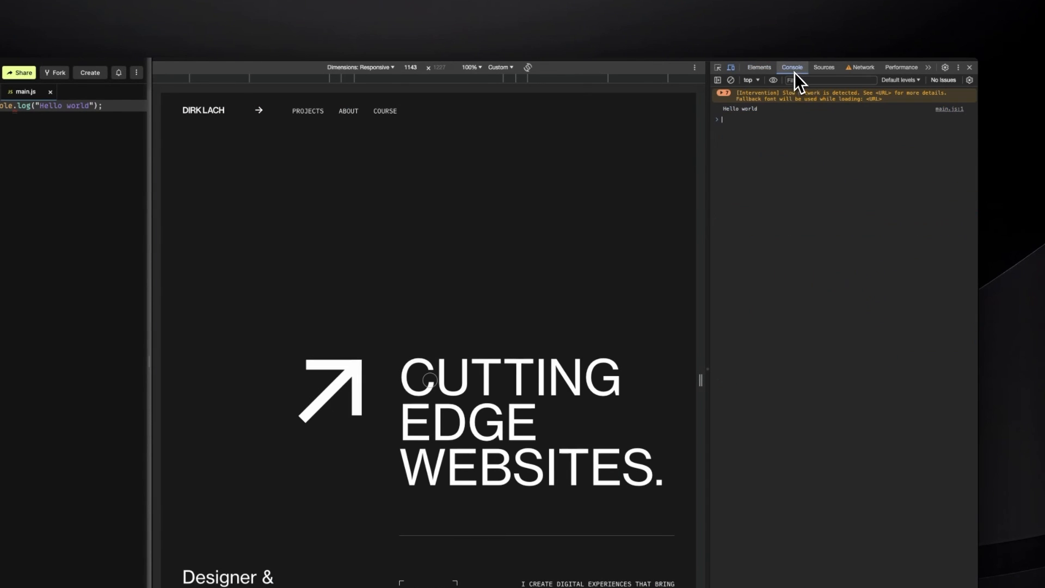